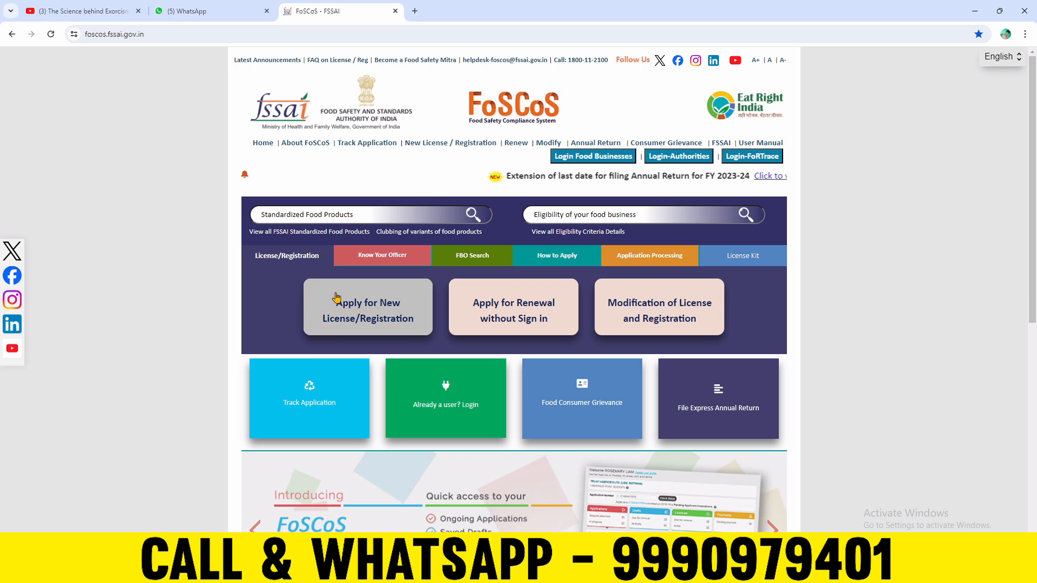
- Start a new licence/registration application for a General premise located in Bihar
{"action": "left_click", "coordinate": [369, 306]}
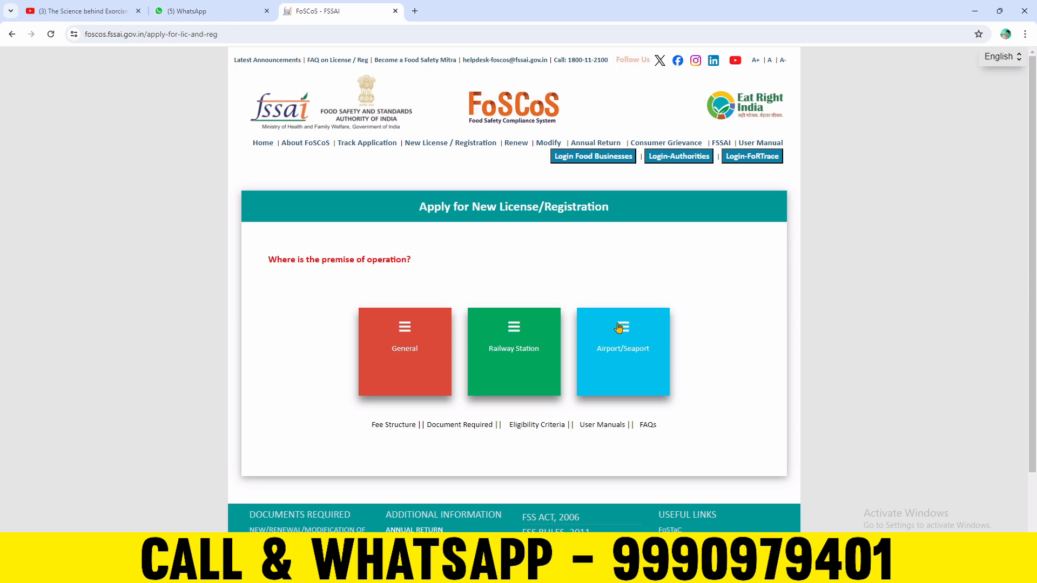
{"action": "left_click", "coordinate": [404, 343]}
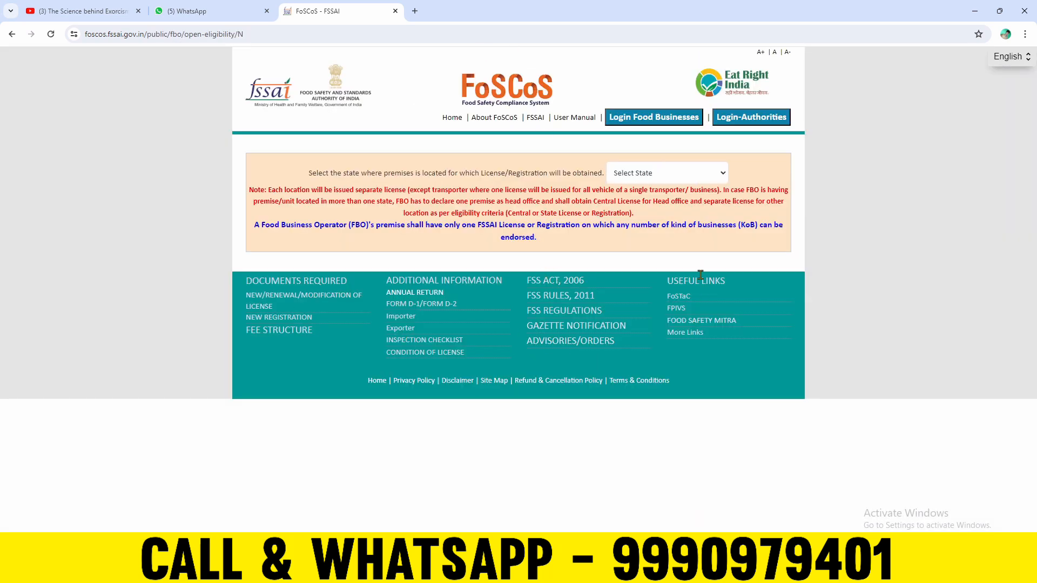
{"action": "left_click", "coordinate": [696, 172]}
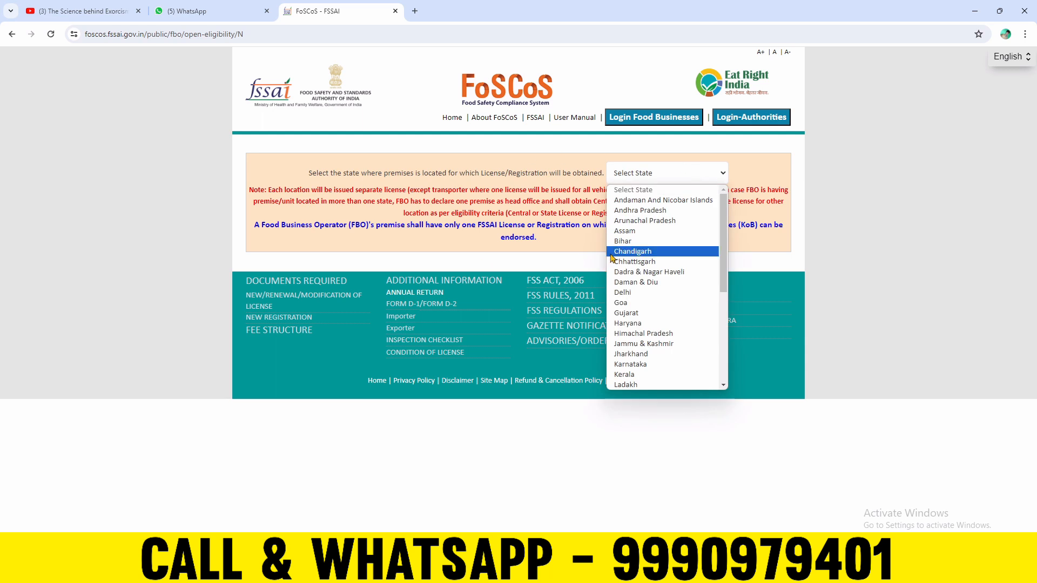
{"action": "left_click", "coordinate": [627, 241]}
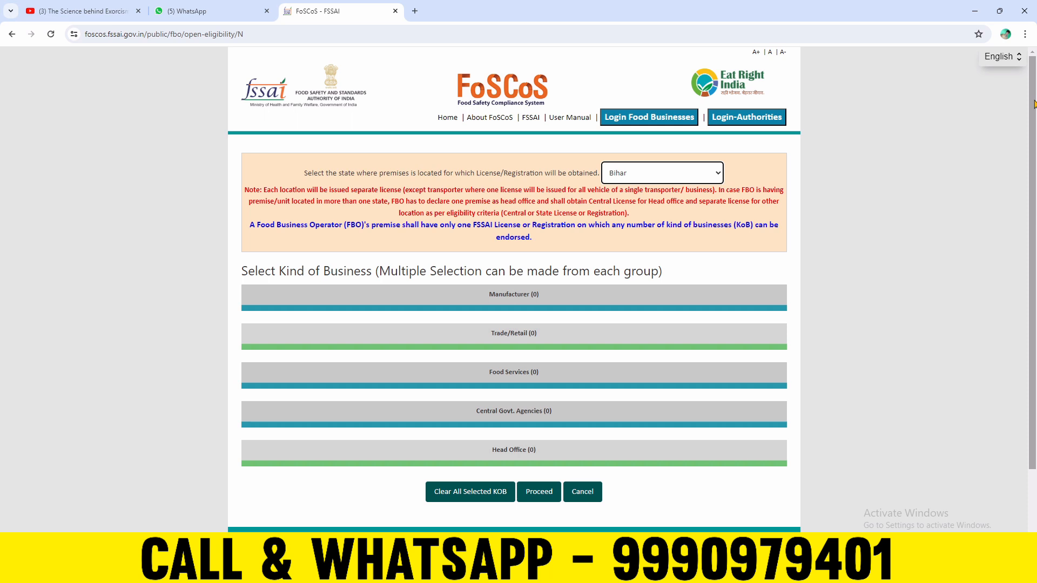
- Choose Food Services – Food Vending Establishment with turnover up to 12 lakhs/annum, then proceed to the Registration form
{"action": "scroll", "coordinate": [335, 297], "scroll_direction": "down", "scroll_amount": 2}
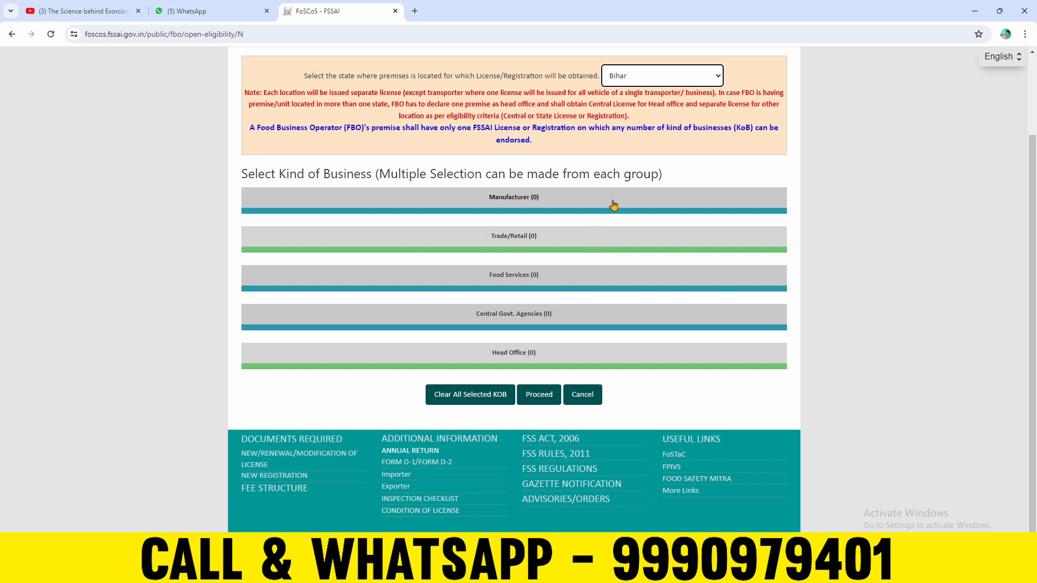
{"action": "left_click", "coordinate": [558, 273]}
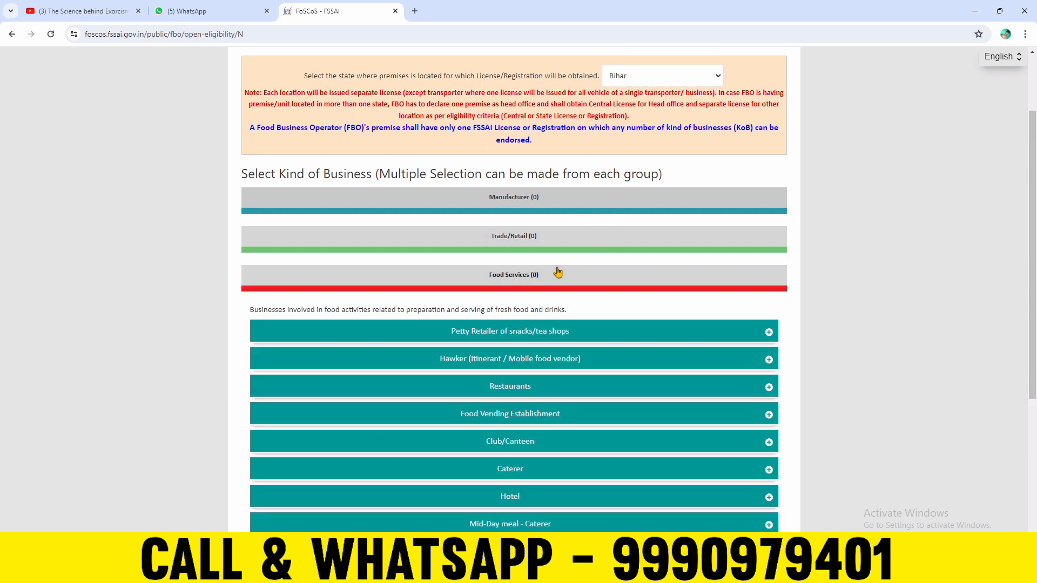
{"action": "left_click_drag", "start_coordinate": [1034, 160], "coordinate": [1012, 265]}
{"action": "left_click", "coordinate": [565, 216]}
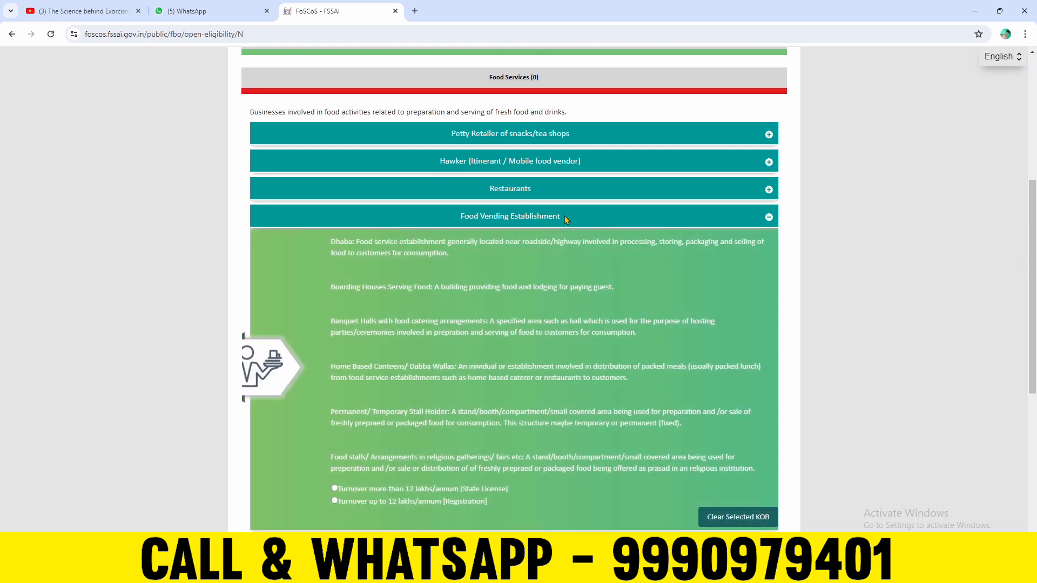
{"action": "left_click_drag", "start_coordinate": [1035, 197], "coordinate": [1012, 284]}
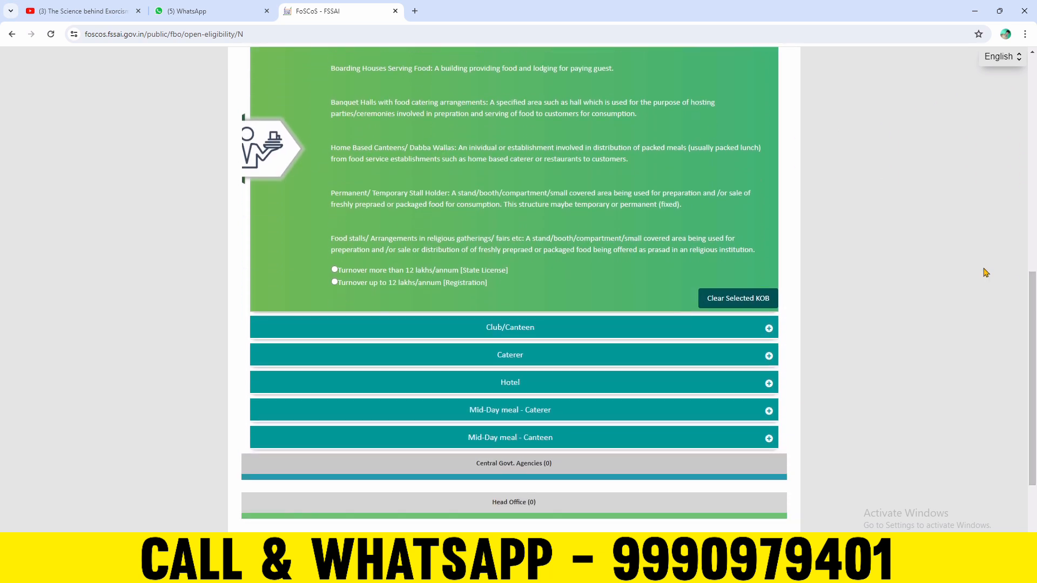
{"action": "left_click", "coordinate": [335, 282]}
{"action": "left_click", "coordinate": [540, 542]}
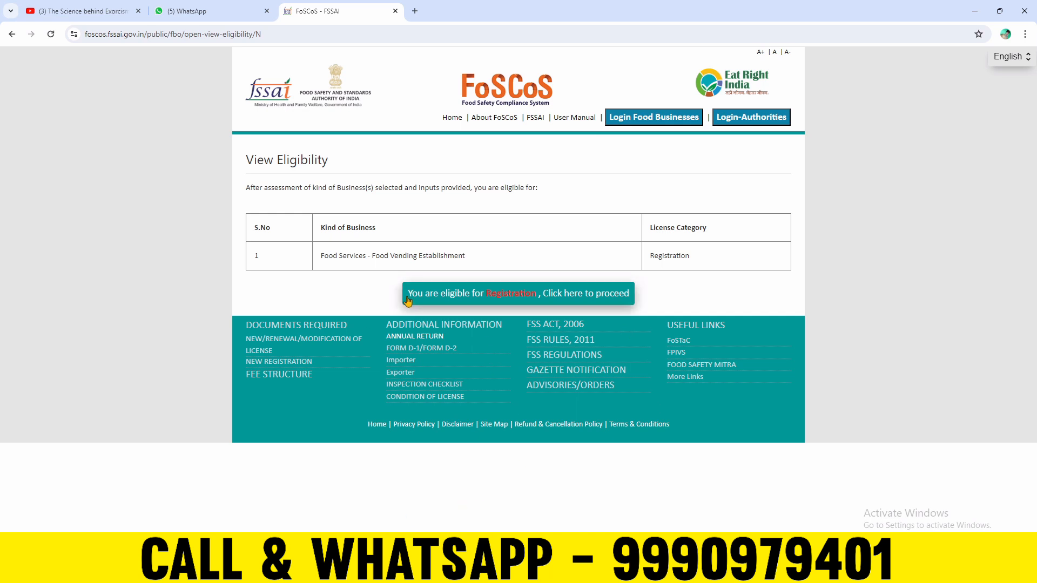
{"action": "left_click", "coordinate": [602, 300]}
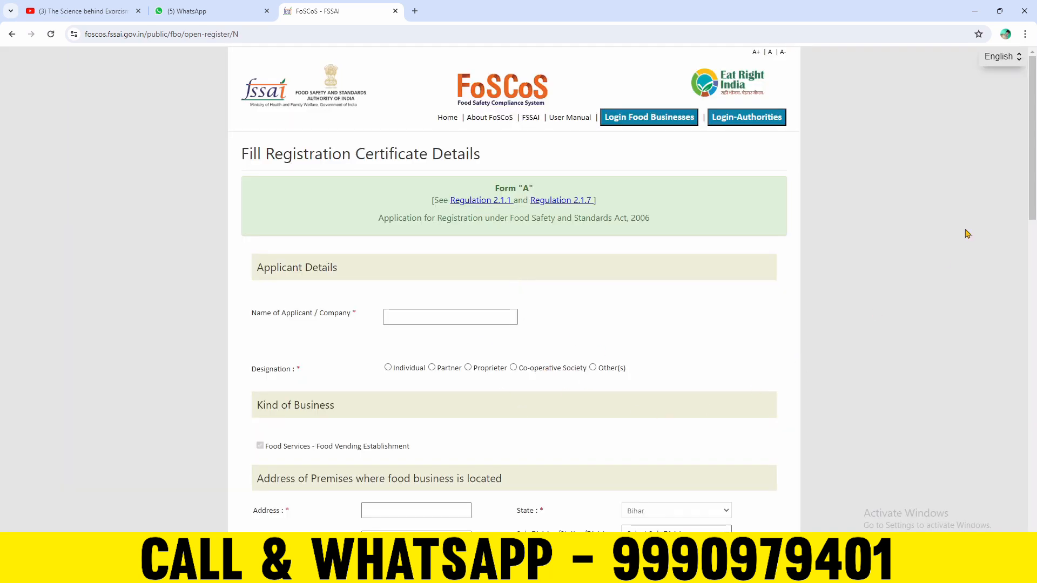
- Review the applicant details section of the registration form
{"action": "scroll", "coordinate": [944, 261], "scroll_direction": "down", "scroll_amount": 4}
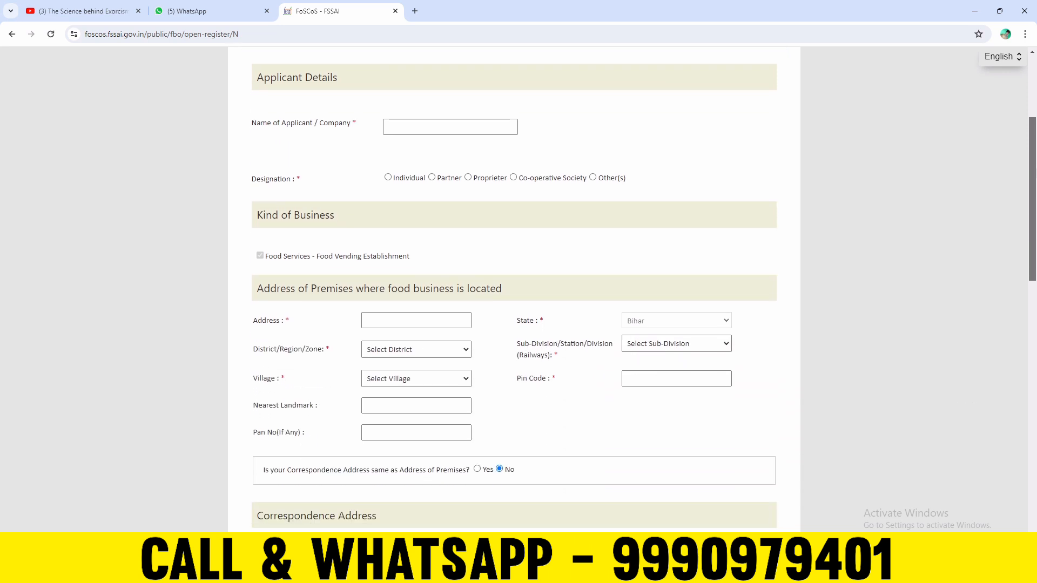
{"action": "scroll", "coordinate": [1016, 76], "scroll_direction": "up", "scroll_amount": 4}
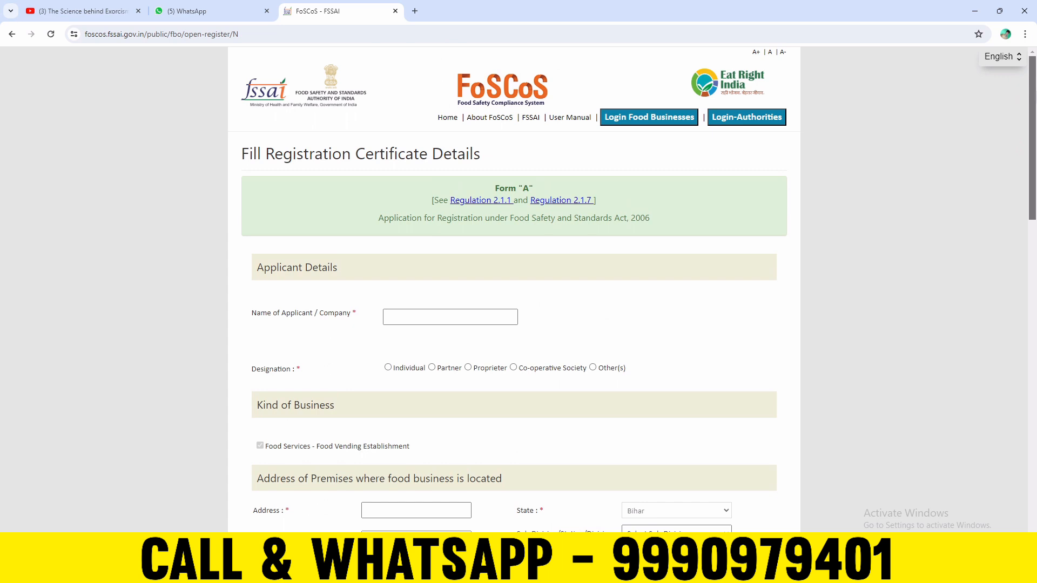
{"action": "scroll", "coordinate": [637, 291], "scroll_direction": "down", "scroll_amount": 1}
{"action": "scroll", "coordinate": [513, 291], "scroll_direction": "down", "scroll_amount": 2}
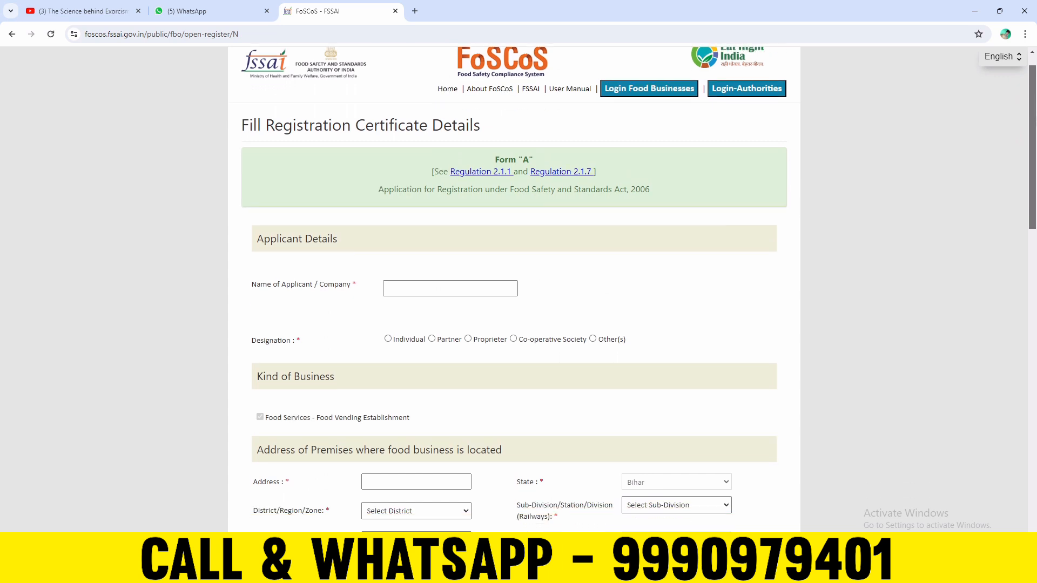
{"action": "scroll", "coordinate": [513, 292], "scroll_direction": "down", "scroll_amount": 2}
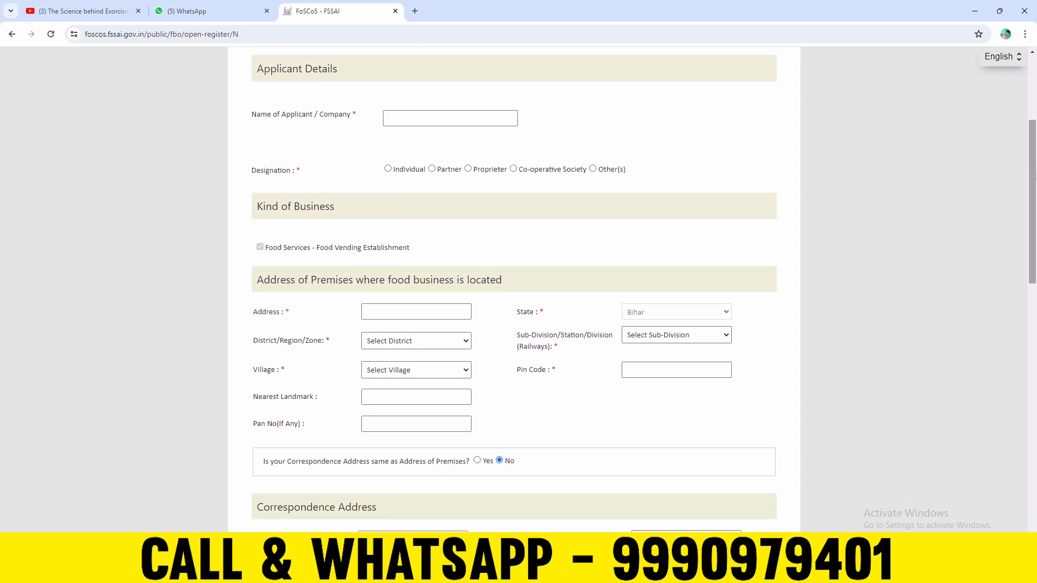
{"action": "left_click", "coordinate": [410, 120]}
{"action": "left_click", "coordinate": [273, 141]}
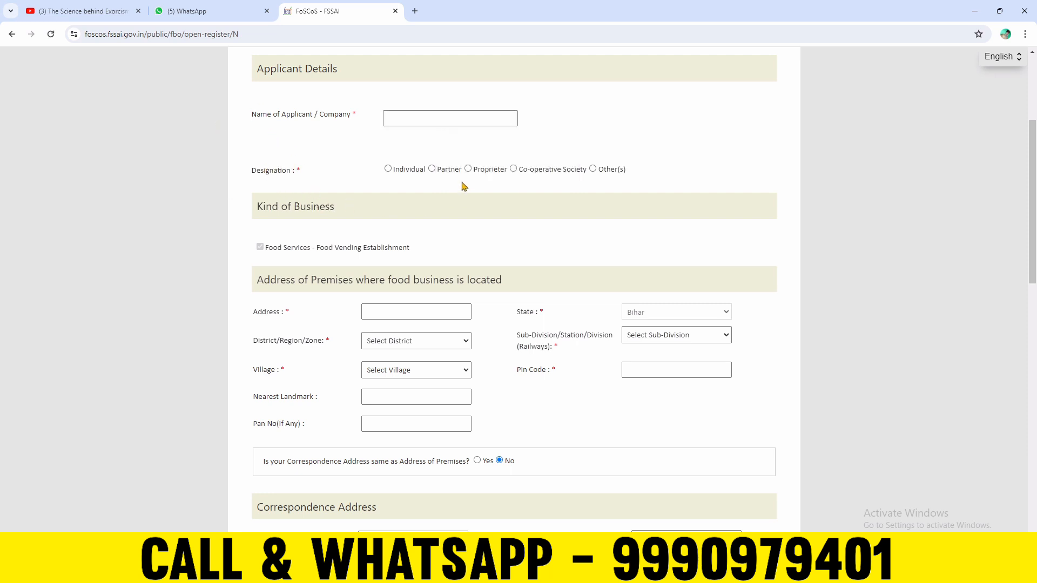
- Set the applicant's designation to Individual
{"action": "left_click", "coordinate": [389, 170]}
{"action": "left_click", "coordinate": [432, 169]}
{"action": "left_click", "coordinate": [389, 169]}
- Examine the premises address, correspondence address and contact details fields of the form
{"action": "left_click_drag", "start_coordinate": [1029, 164], "coordinate": [1029, 219]}
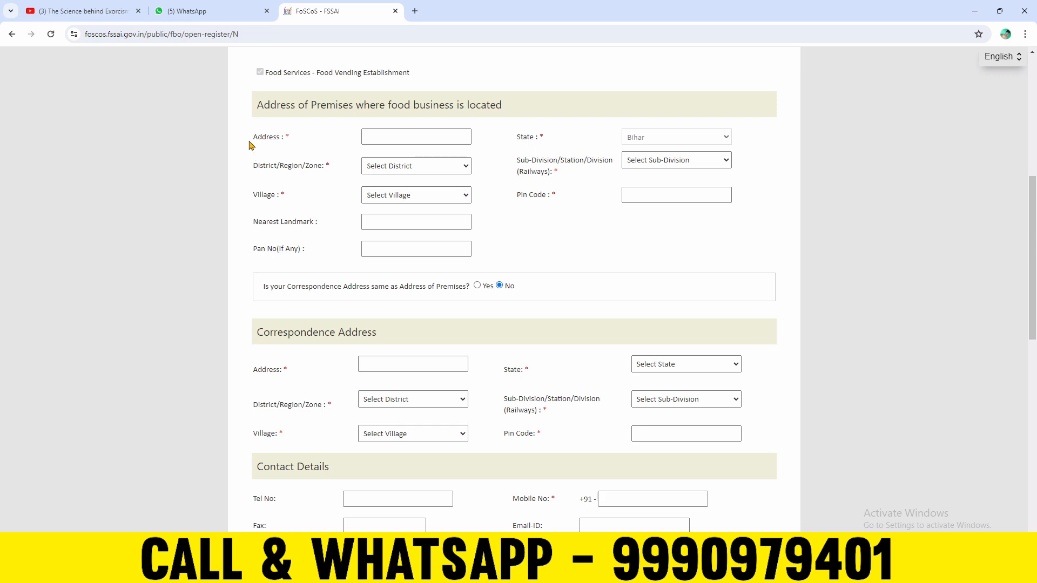
{"action": "left_click_drag", "start_coordinate": [256, 140], "coordinate": [318, 254]}
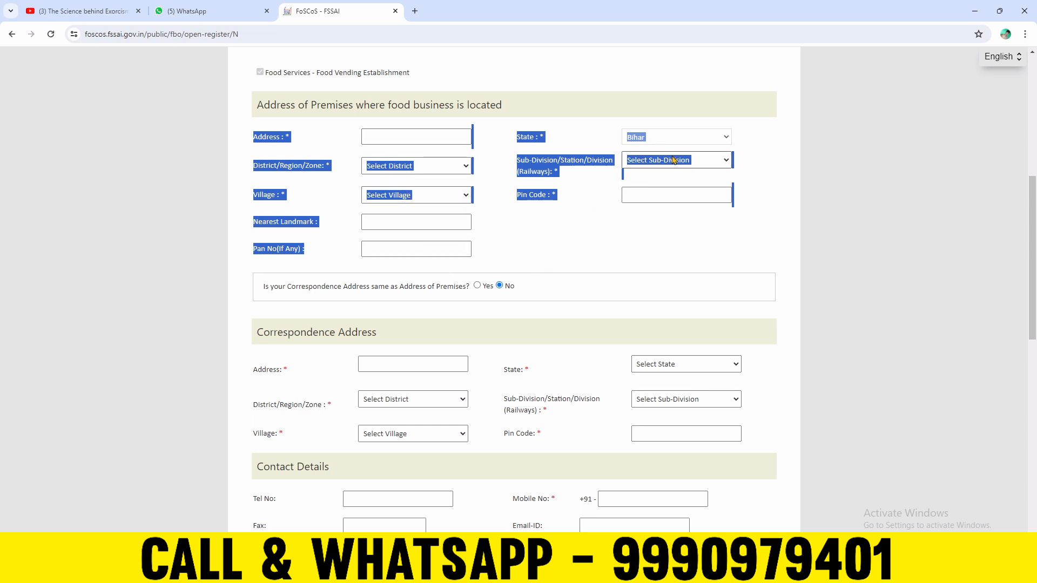
{"action": "left_click", "coordinate": [605, 232]}
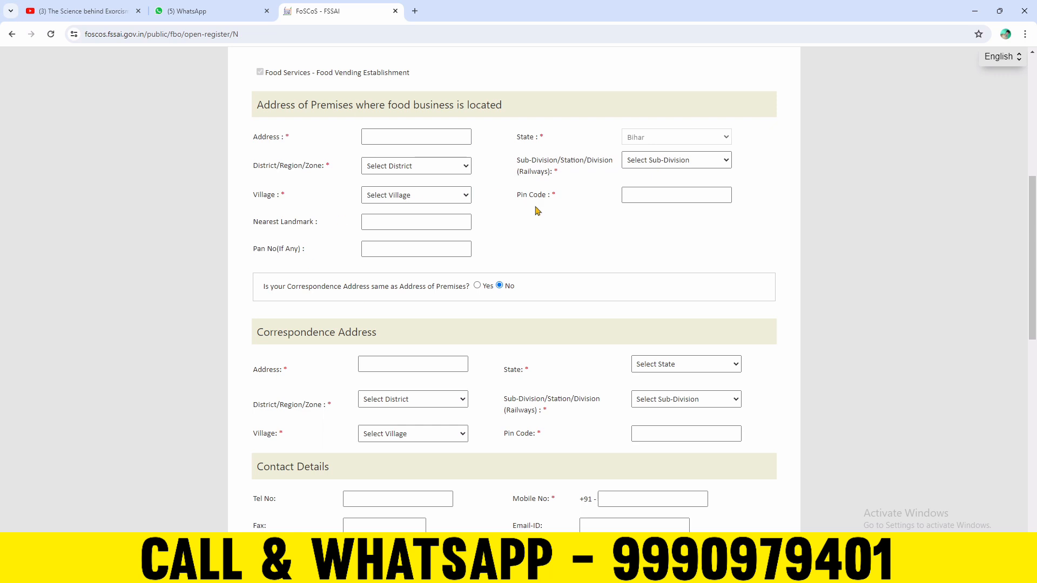
{"action": "left_click_drag", "start_coordinate": [1033, 201], "coordinate": [1033, 279]}
{"action": "left_click_drag", "start_coordinate": [253, 131], "coordinate": [558, 198]}
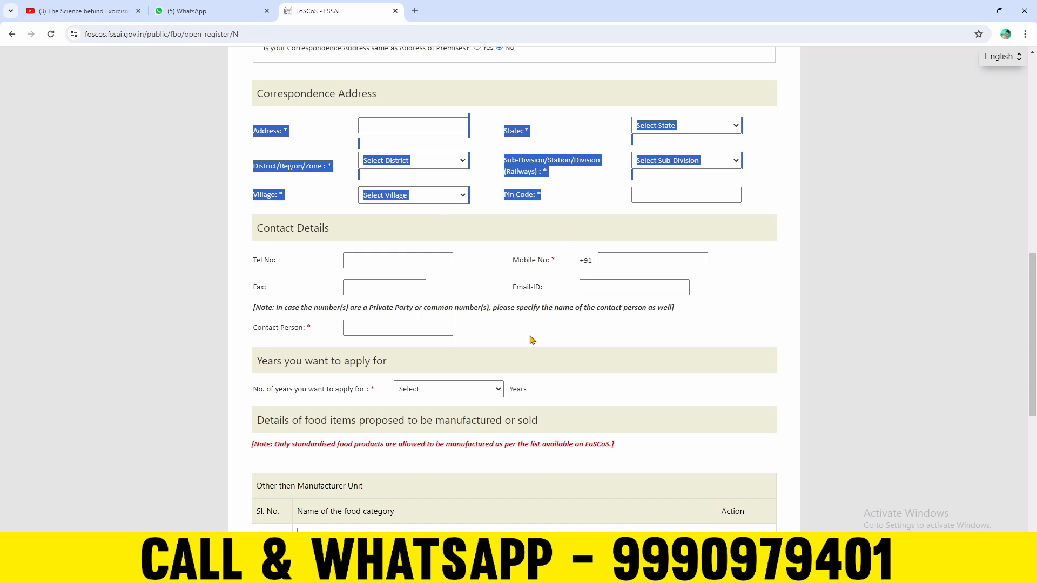
{"action": "left_click", "coordinate": [589, 205]}
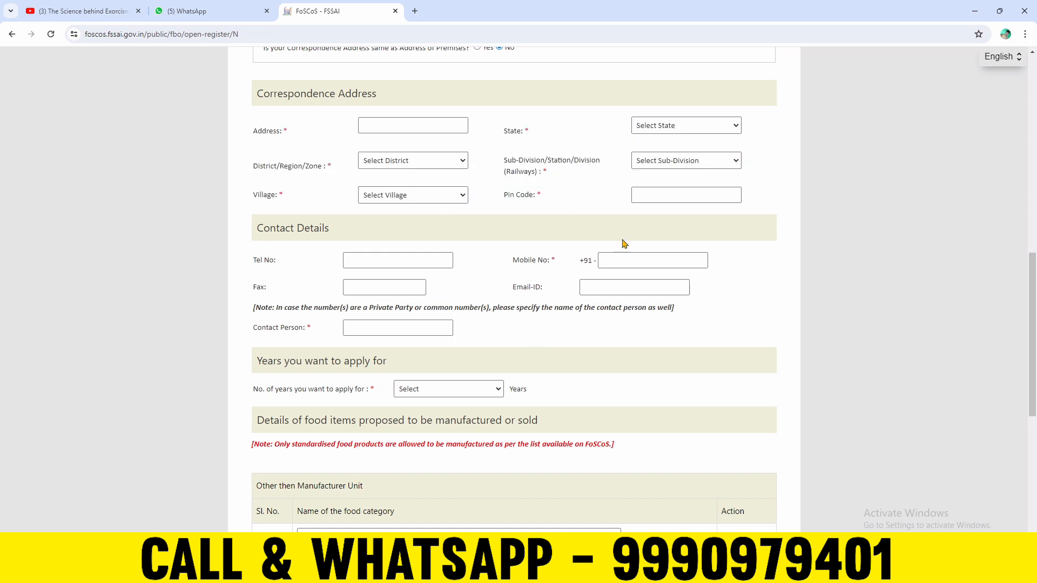
{"action": "left_click_drag", "start_coordinate": [1034, 272], "coordinate": [1035, 324]}
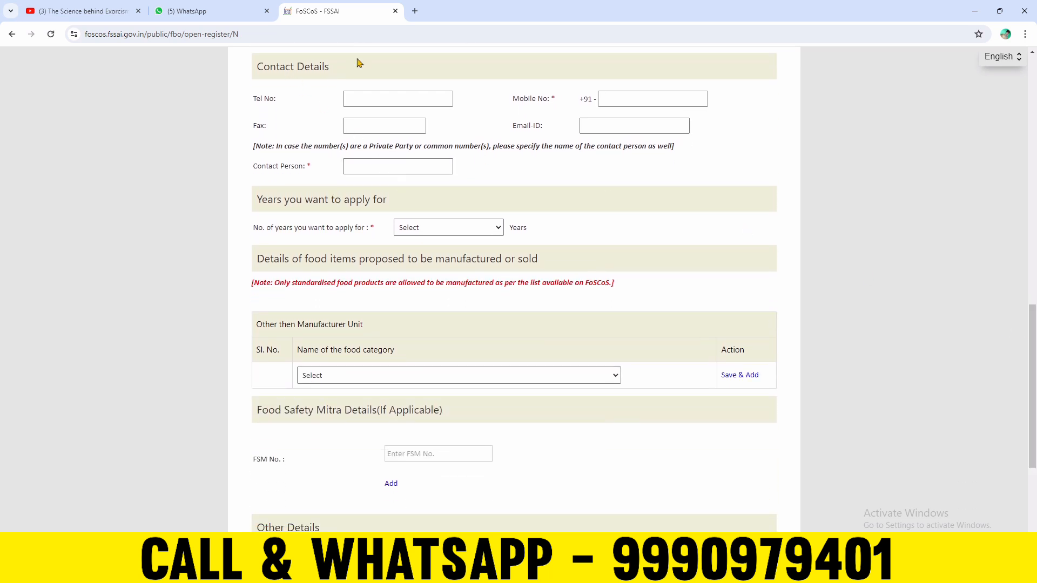
{"action": "left_click", "coordinate": [619, 99]}
{"action": "left_click", "coordinate": [608, 125]}
{"action": "left_click", "coordinate": [427, 165]}
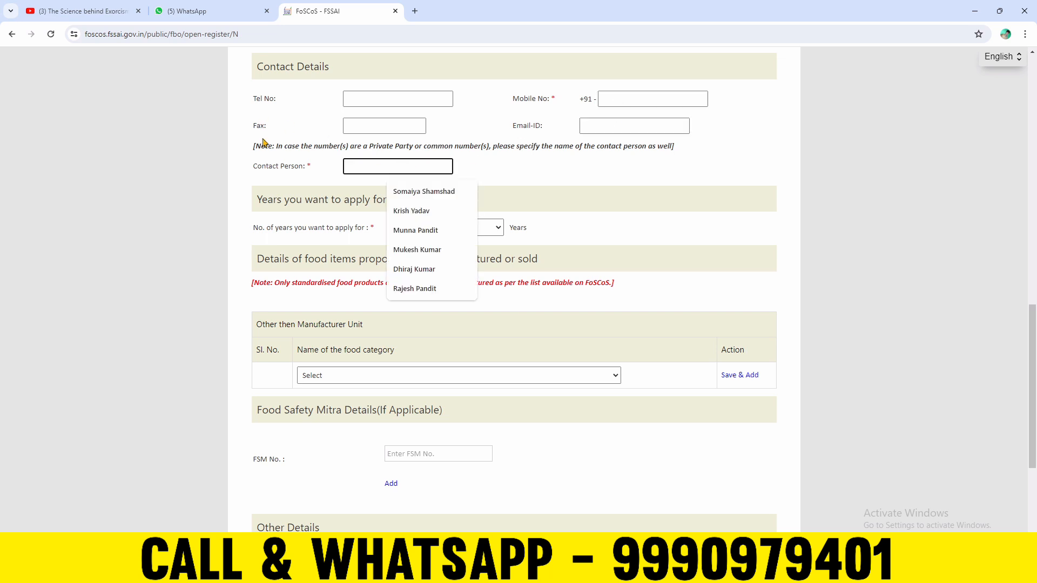
{"action": "left_click", "coordinate": [528, 168]}
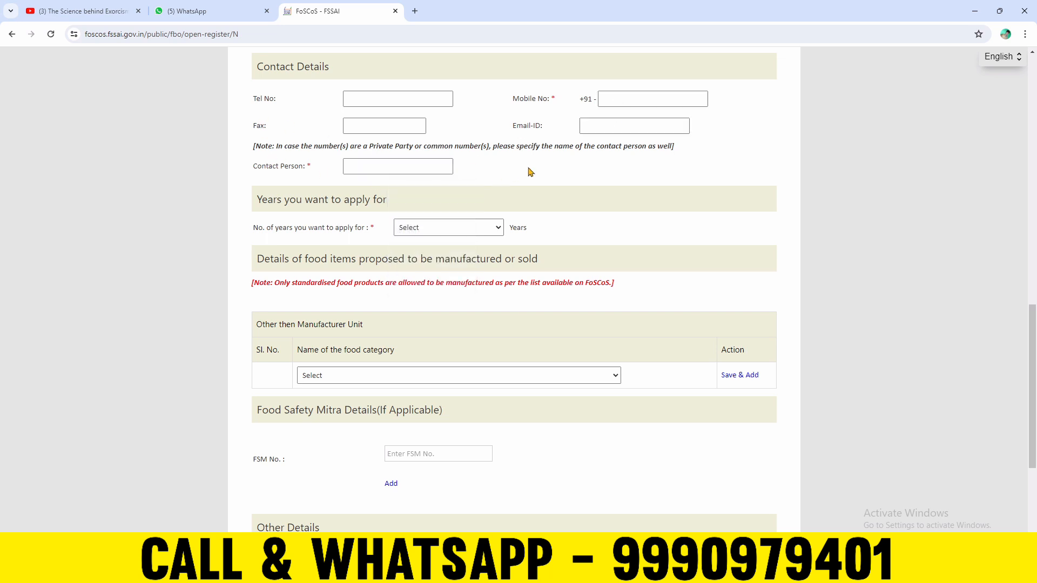
- Set the number of years to apply for to 1
{"action": "left_click", "coordinate": [474, 234]}
{"action": "left_click", "coordinate": [398, 247]}
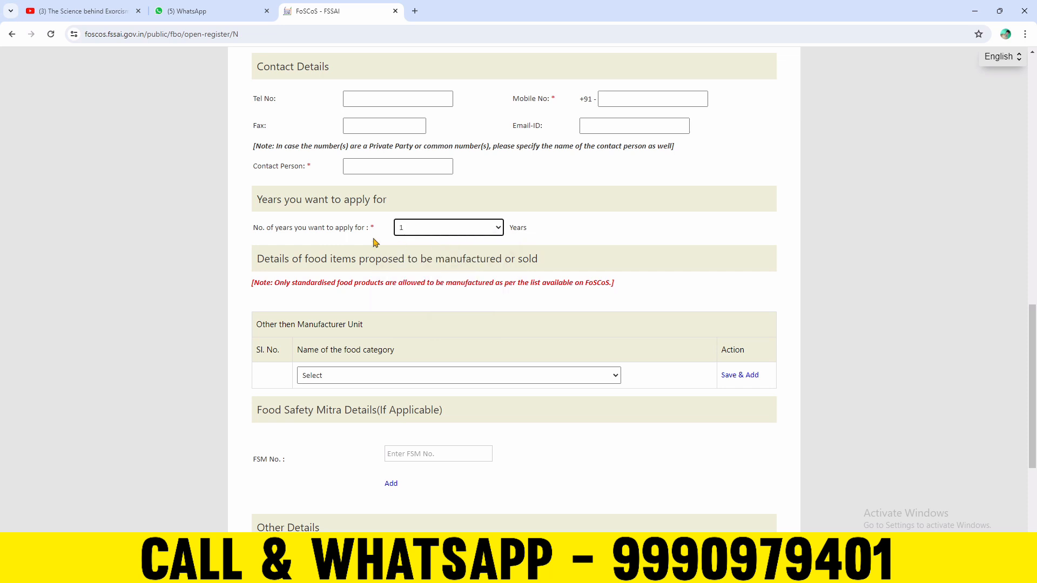
{"action": "left_click", "coordinate": [569, 217]}
- Add the food category 10 - Eggs and egg products to the food items list
{"action": "scroll", "coordinate": [1025, 330], "scroll_direction": "down", "scroll_amount": 4}
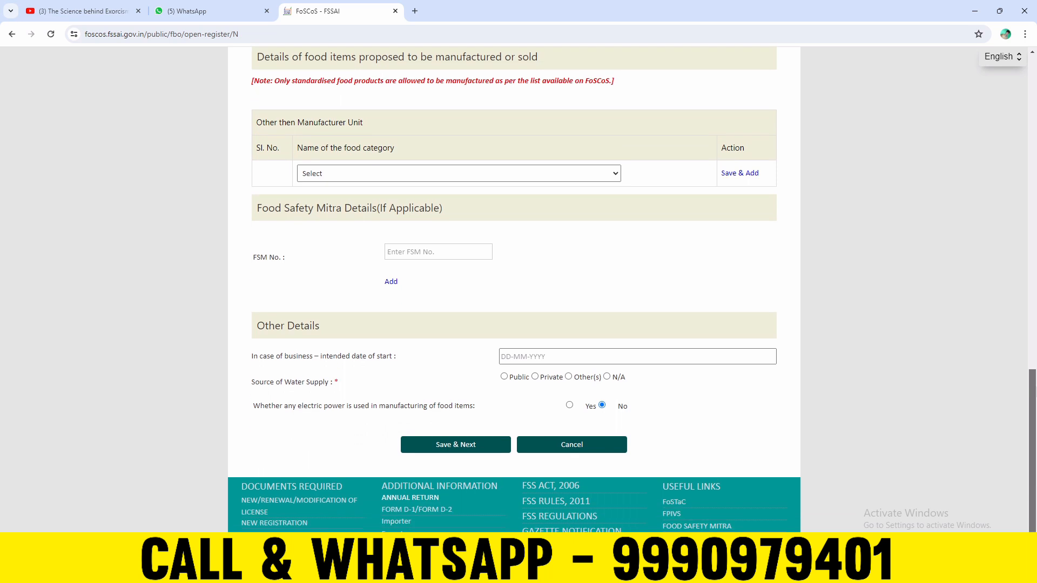
{"action": "scroll", "coordinate": [995, 412], "scroll_direction": "down", "scroll_amount": 1}
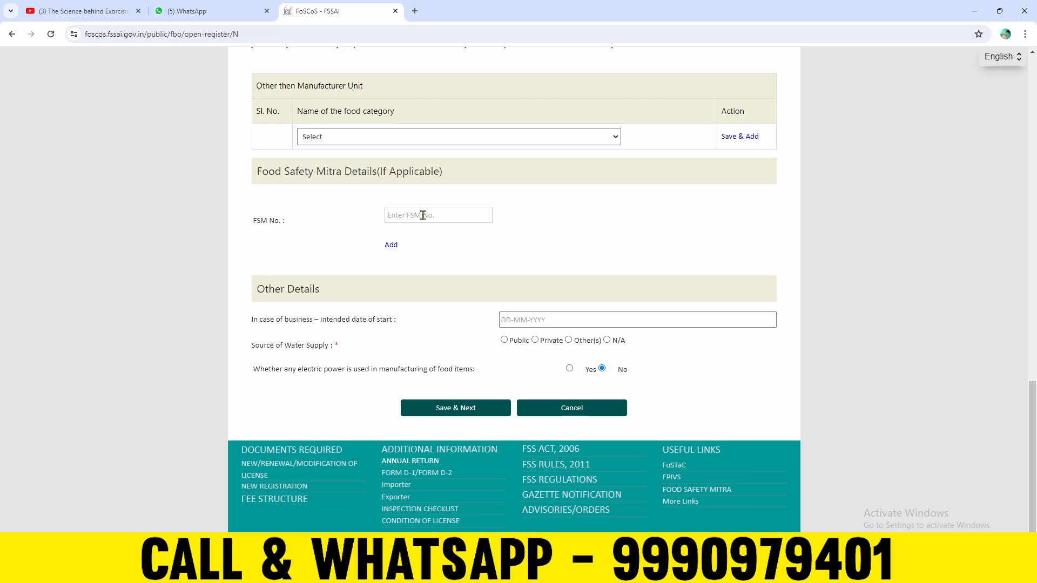
{"action": "left_click", "coordinate": [599, 138]}
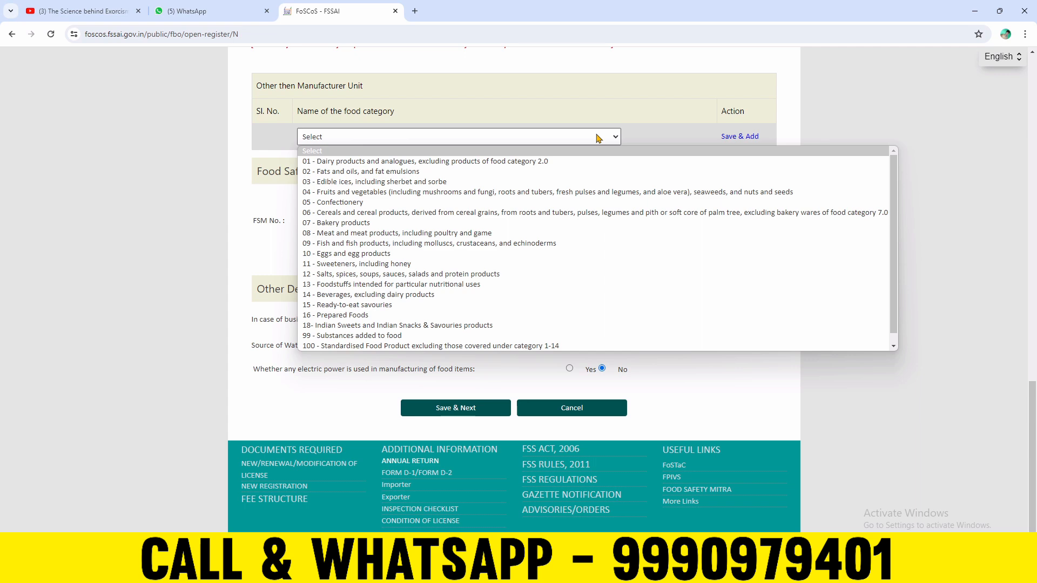
{"action": "left_click", "coordinate": [345, 253]}
{"action": "left_click", "coordinate": [734, 139]}
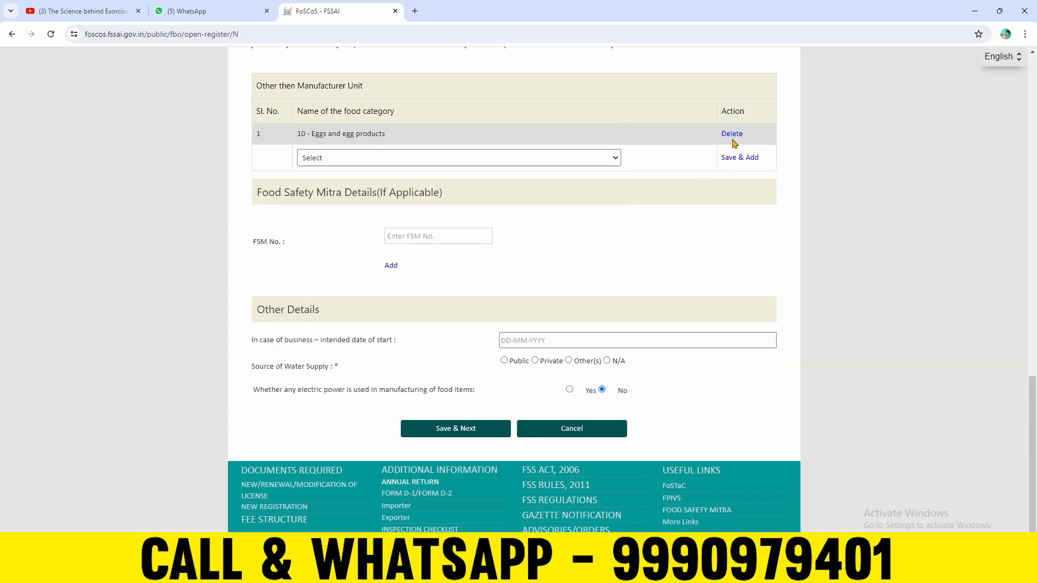
- Add the food category 08 - Meat and meat products, including poultry and game
{"action": "left_click", "coordinate": [615, 157]}
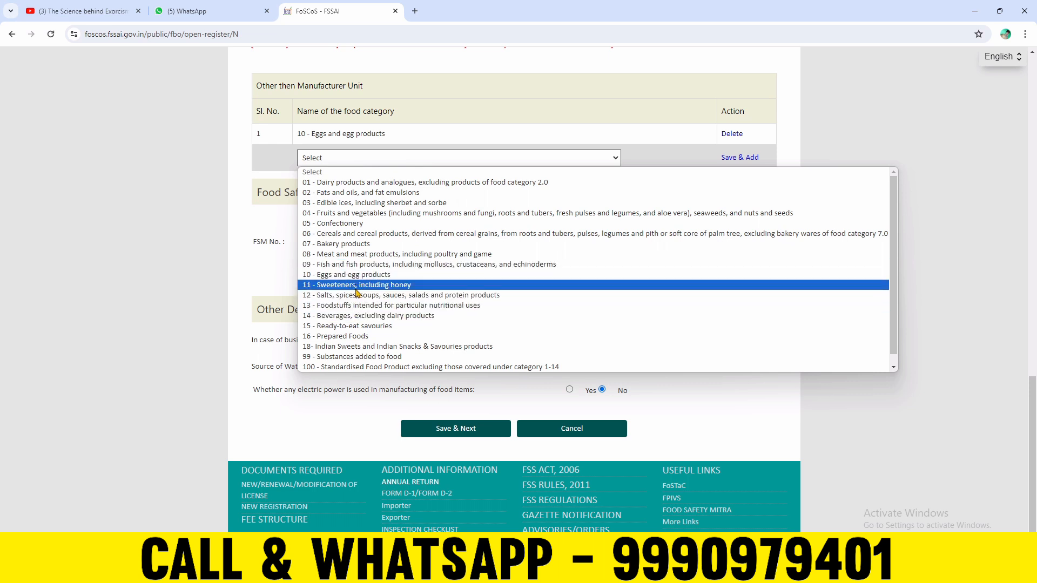
{"action": "left_click", "coordinate": [336, 254]}
{"action": "left_click", "coordinate": [735, 158]}
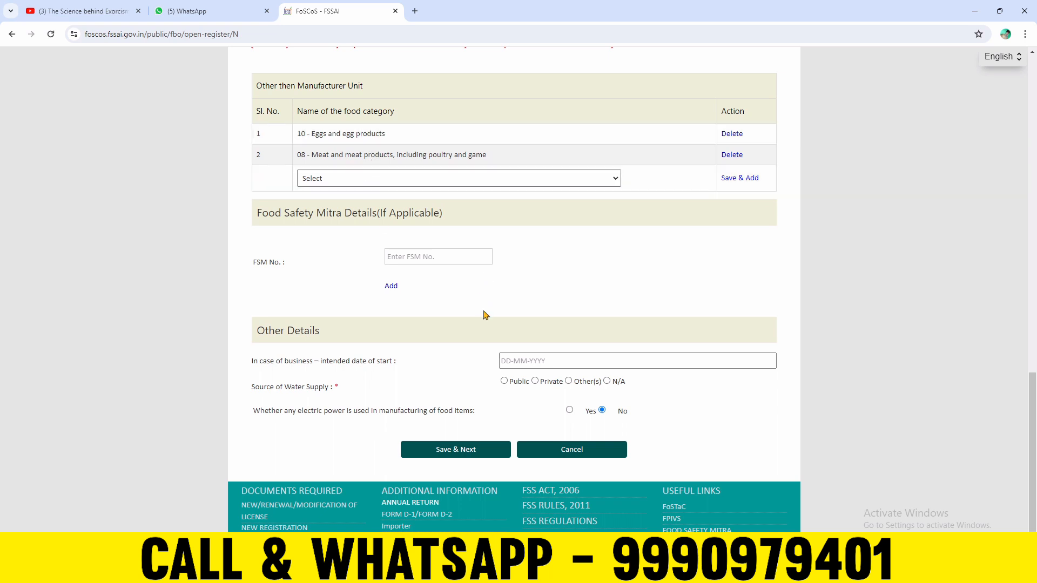
- Set the source of water supply to Private and save the form with Save & Next
{"action": "scroll", "coordinate": [1033, 449], "scroll_direction": "down", "scroll_amount": 1}
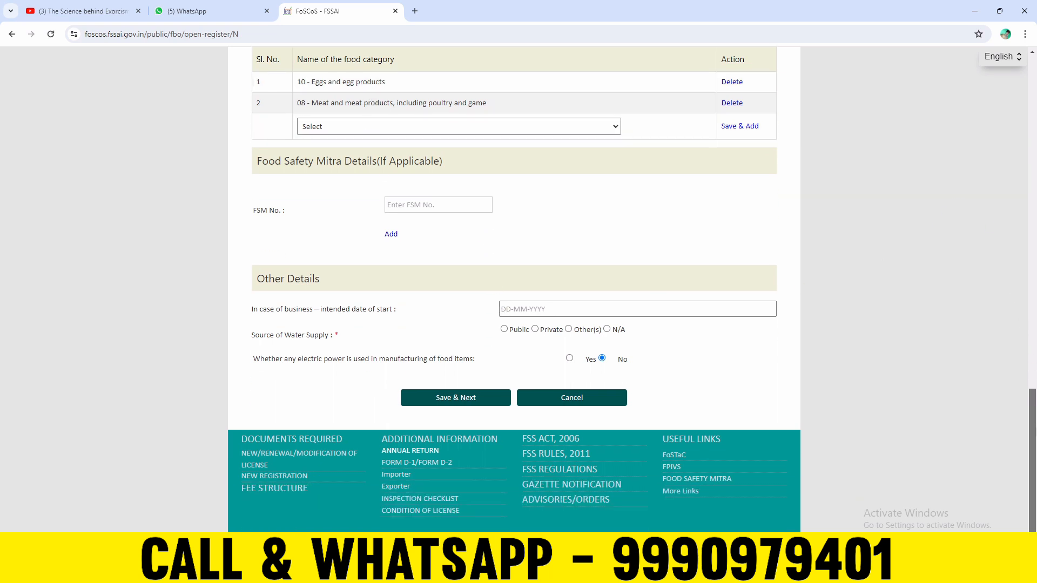
{"action": "left_click", "coordinate": [534, 329]}
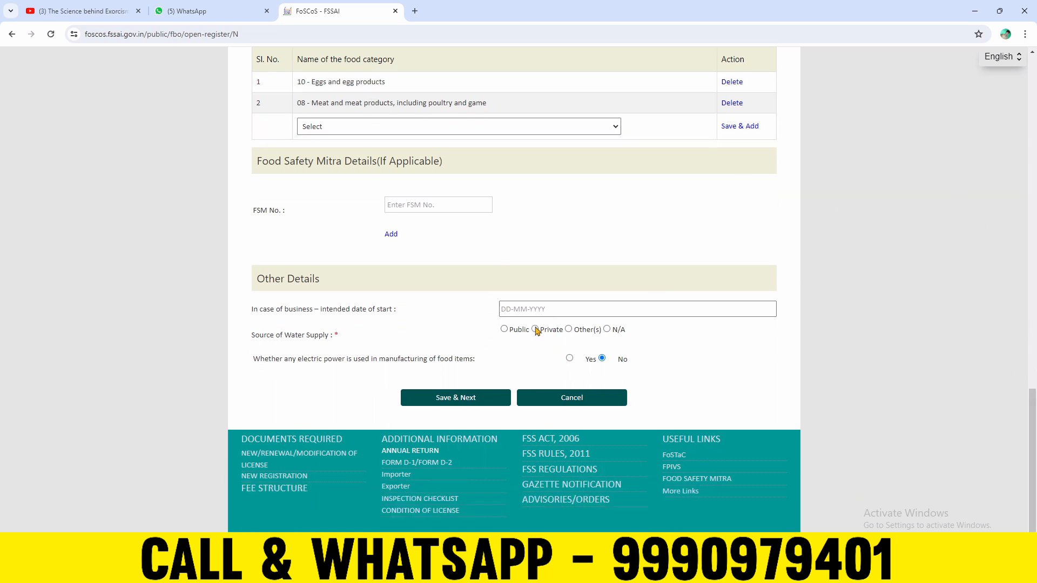
{"action": "left_click", "coordinate": [455, 398]}
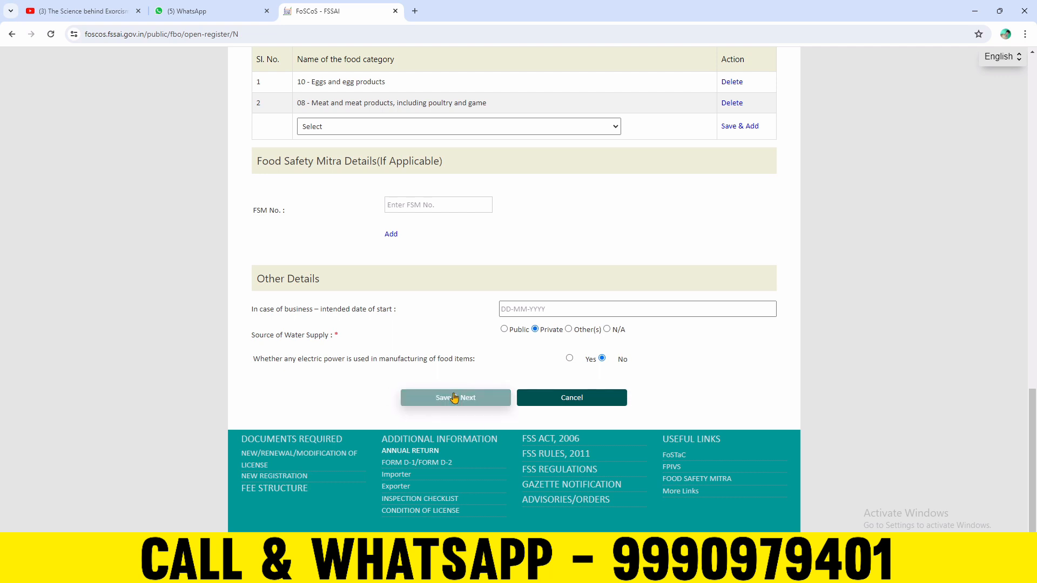
{"action": "left_click_drag", "start_coordinate": [1032, 499], "coordinate": [1031, 242]}
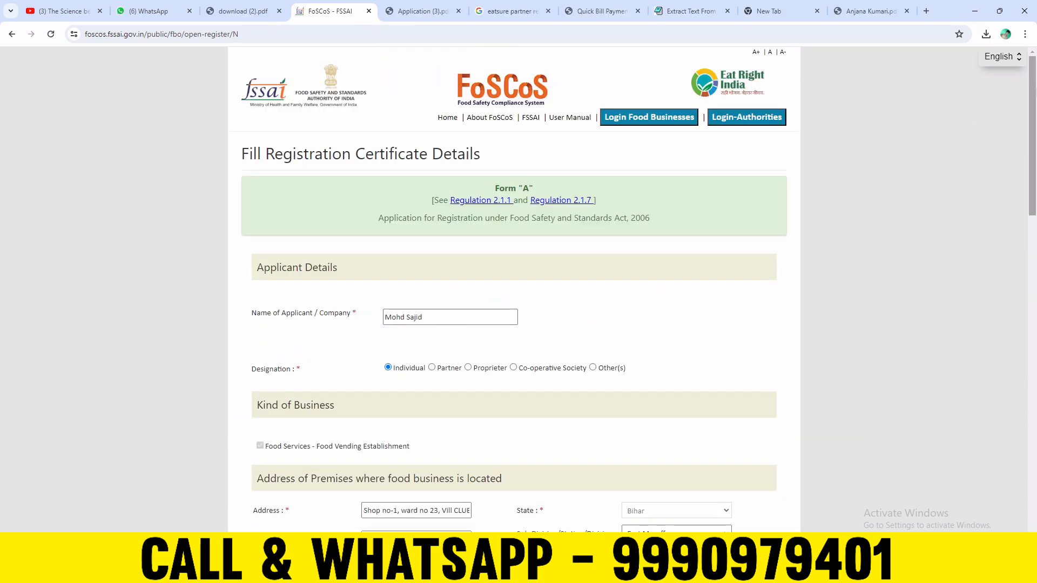
{"action": "left_click_drag", "start_coordinate": [1034, 92], "coordinate": [1034, 436]}
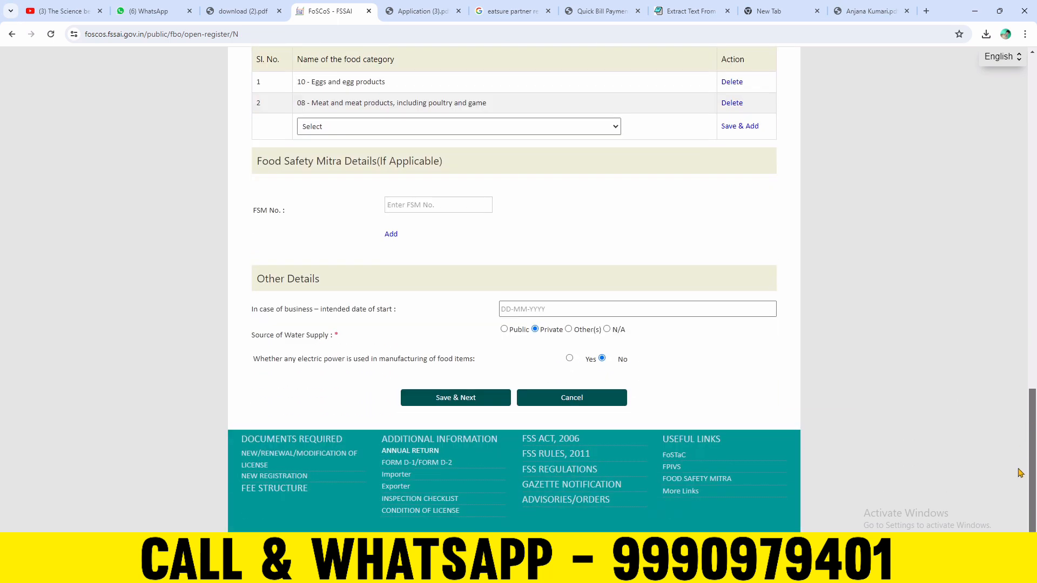
- Save the form, then fill the sign-up primary contact with the applicant's email and mobile number, belonging to Self
{"action": "left_click", "coordinate": [470, 399]}
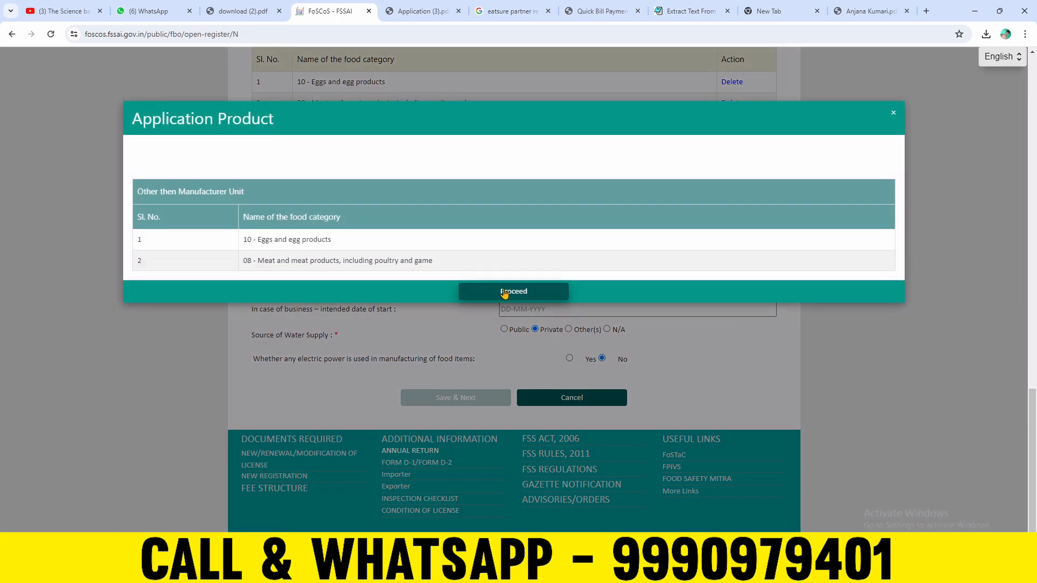
{"action": "left_click", "coordinate": [504, 293]}
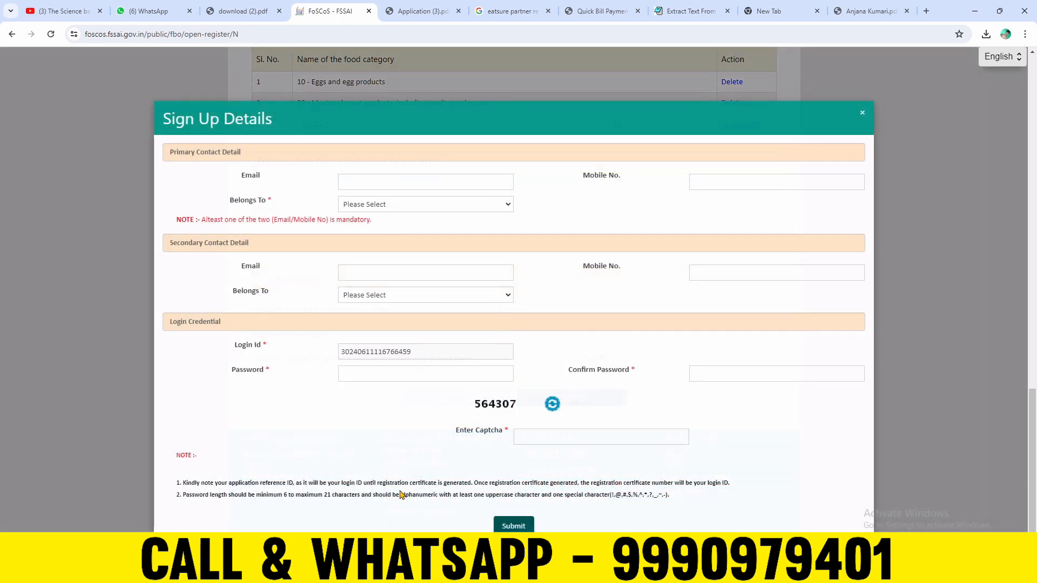
{"action": "left_click", "coordinate": [361, 187]}
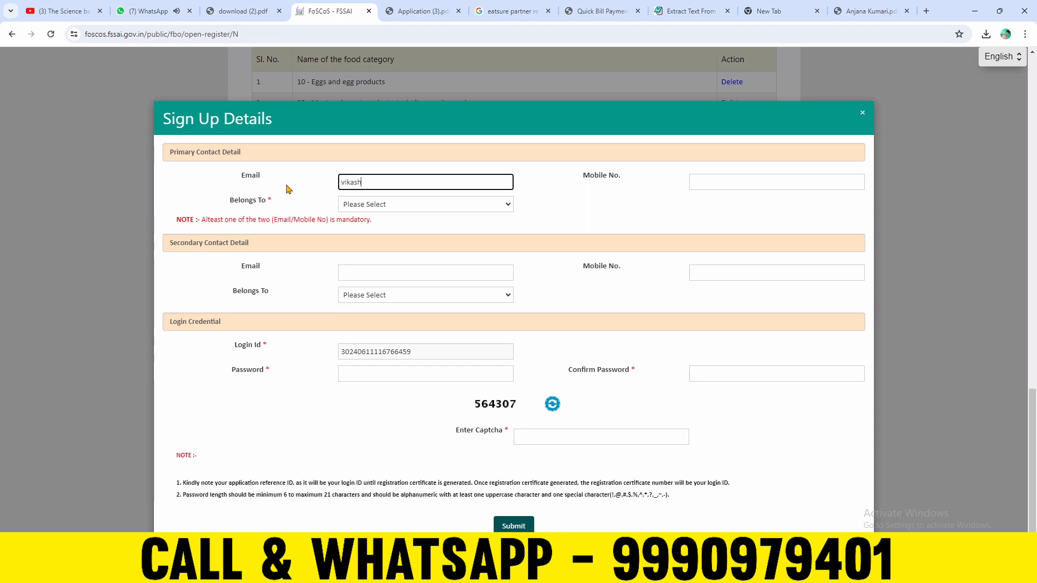
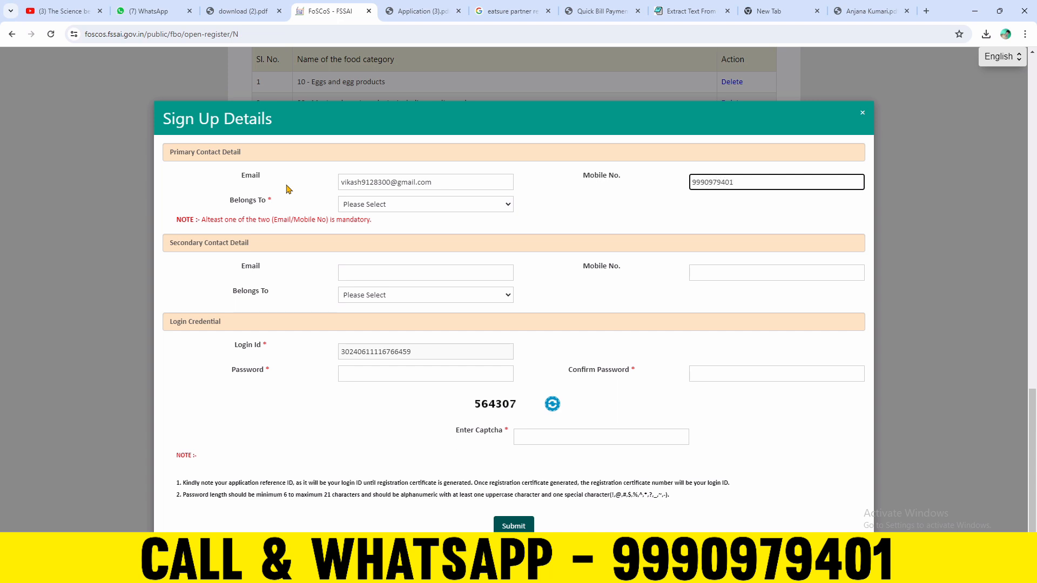
{"action": "left_click", "coordinate": [390, 209]}
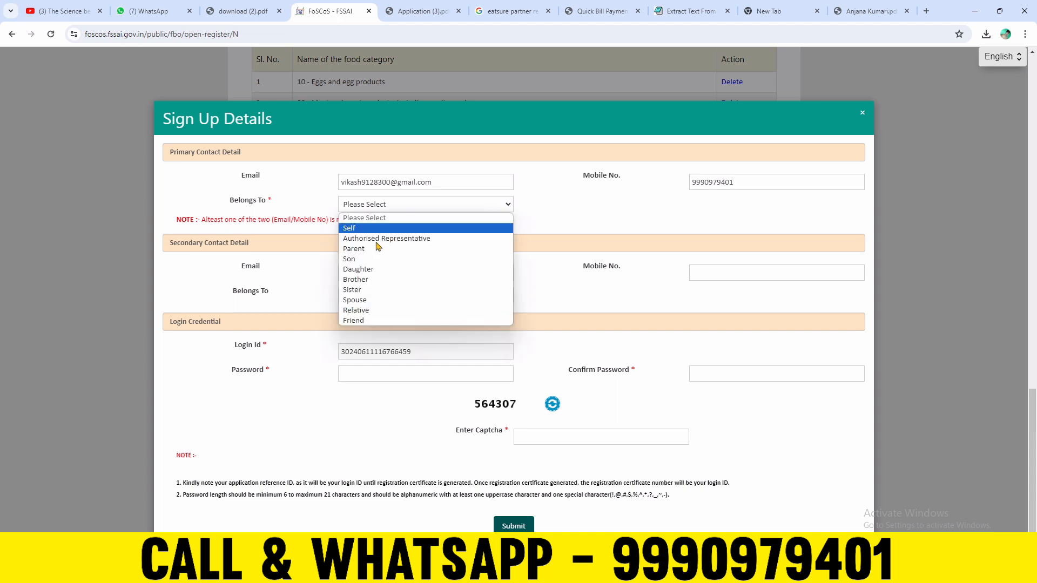
{"action": "left_click", "coordinate": [381, 229]}
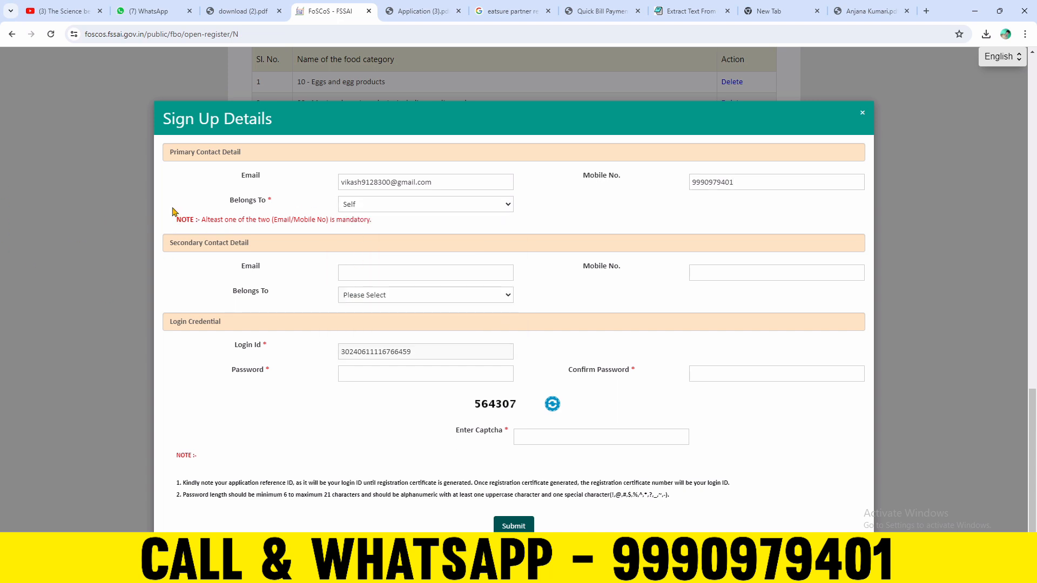
- Set and confirm the login password, enter the displayed captcha, and submit the sign-up details
{"action": "left_click", "coordinate": [355, 374]}
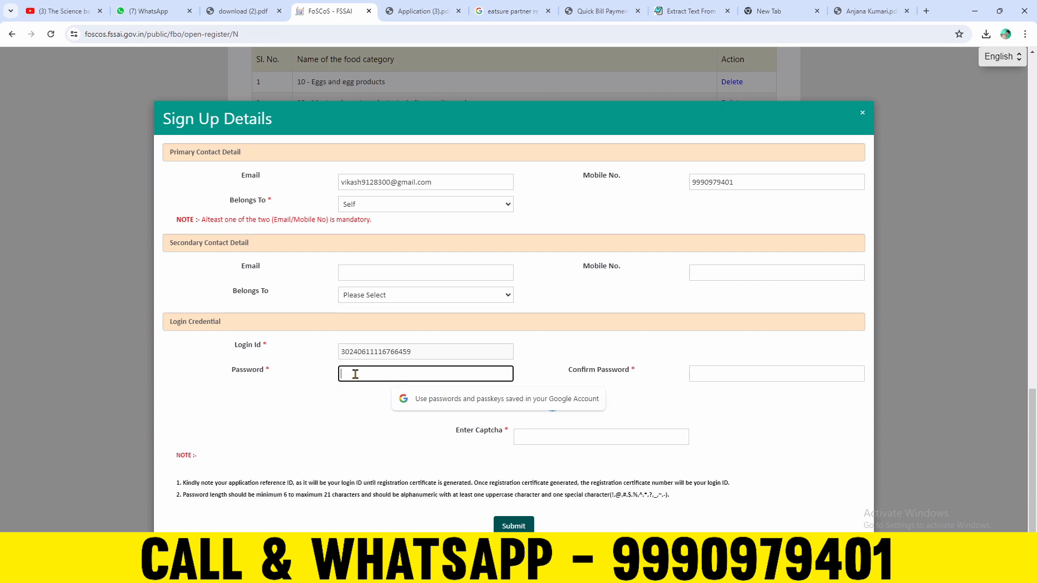
{"action": "type", "text": "•"}
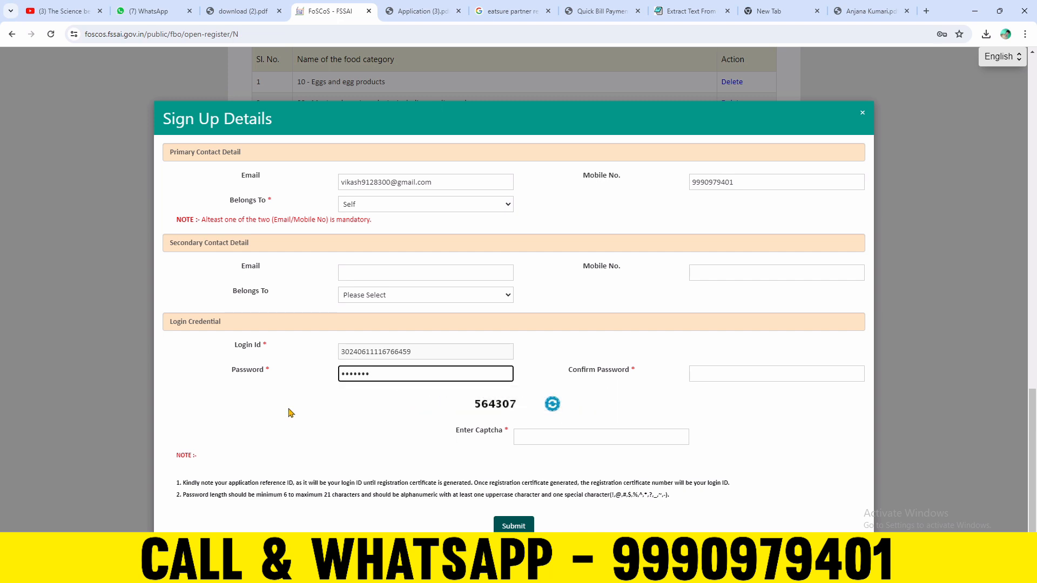
{"action": "key", "text": "Tab"}
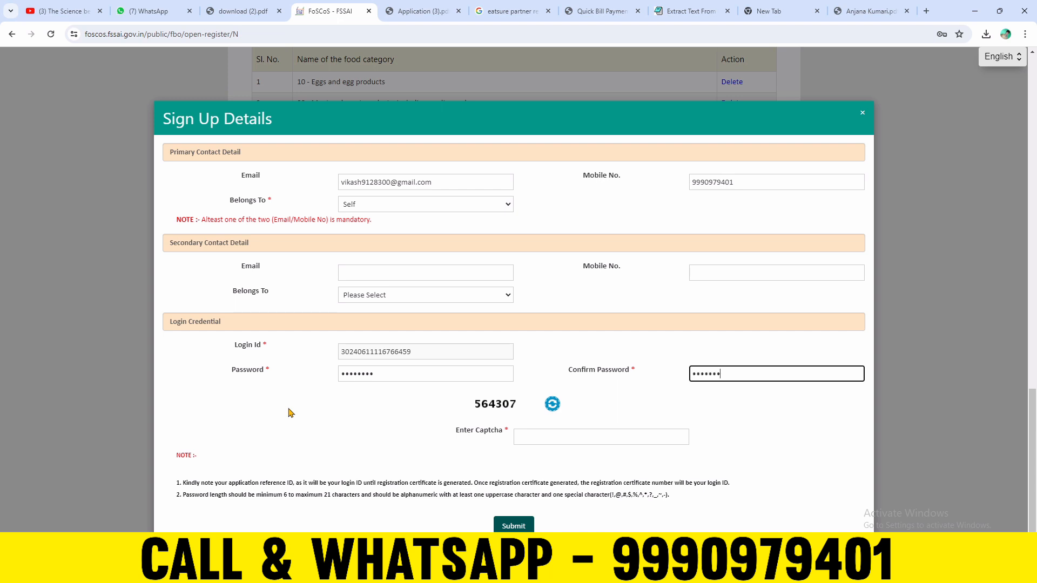
{"action": "key", "text": "Tab"}
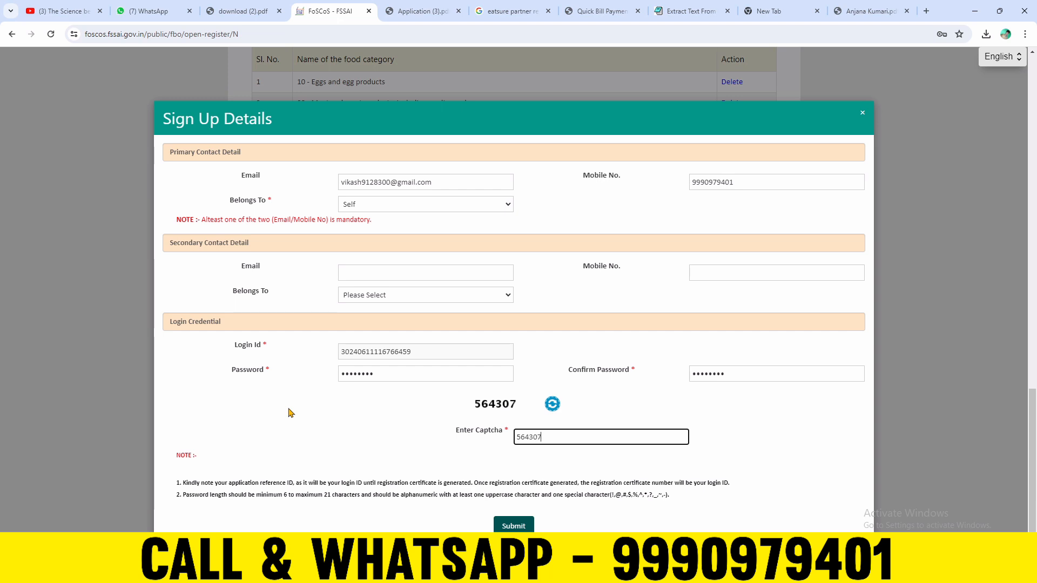
{"action": "left_click", "coordinate": [514, 526]}
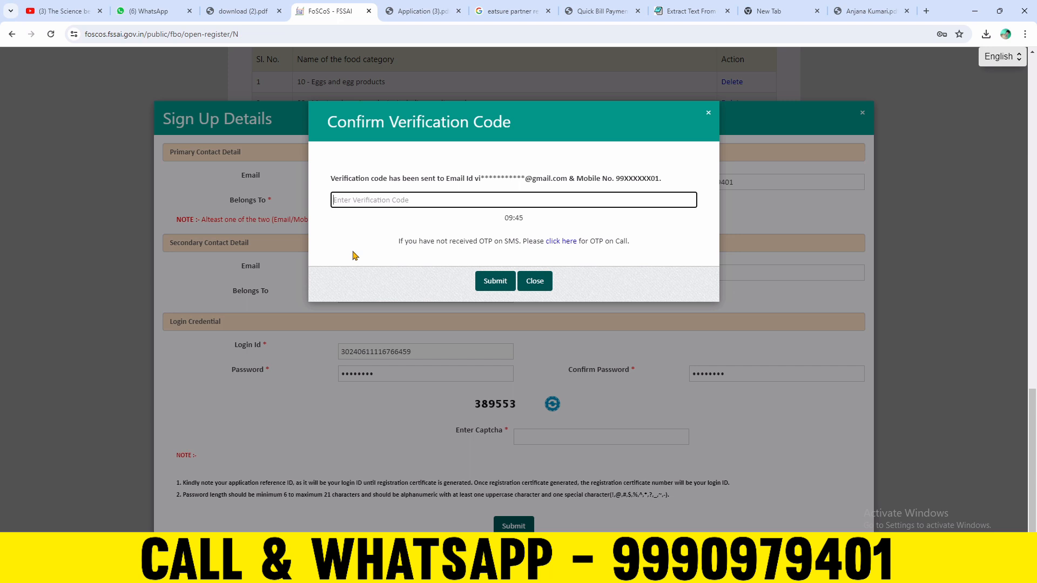
- Enter the verification code sent to email and mobile, submit it, and acknowledge the successful sign-up
{"action": "left_click", "coordinate": [493, 280]}
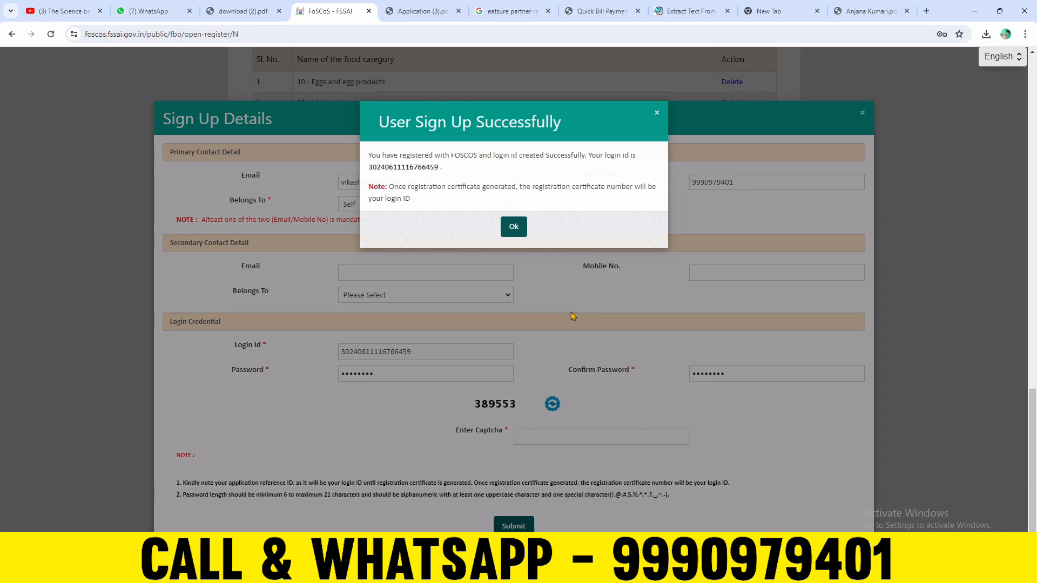
{"action": "left_click", "coordinate": [513, 227]}
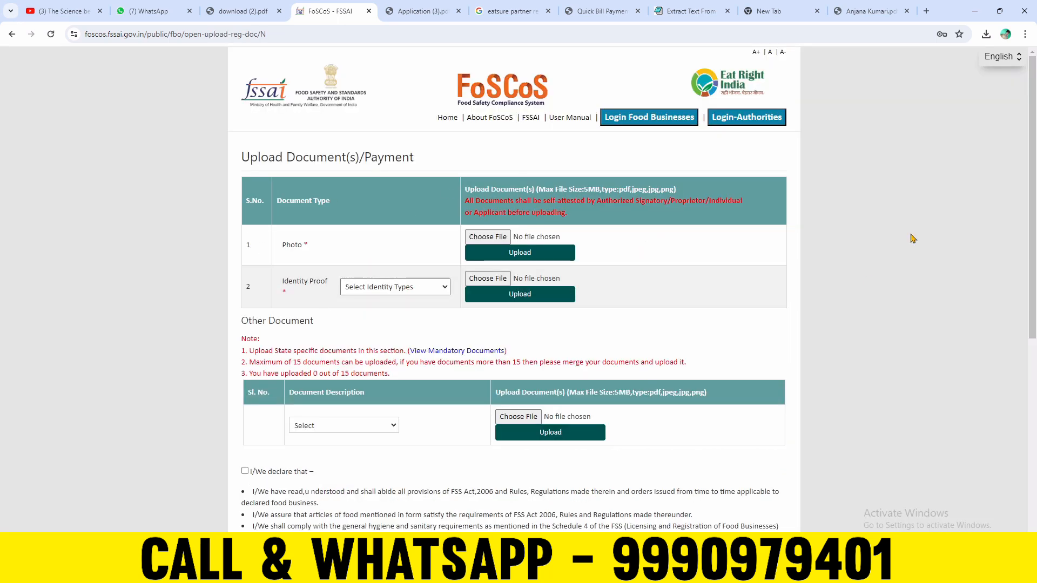
- Choose Aadhar Card as the identity proof type and tick the I/We declare that checkbox
{"action": "left_click_drag", "start_coordinate": [1033, 84], "coordinate": [1033, 295]}
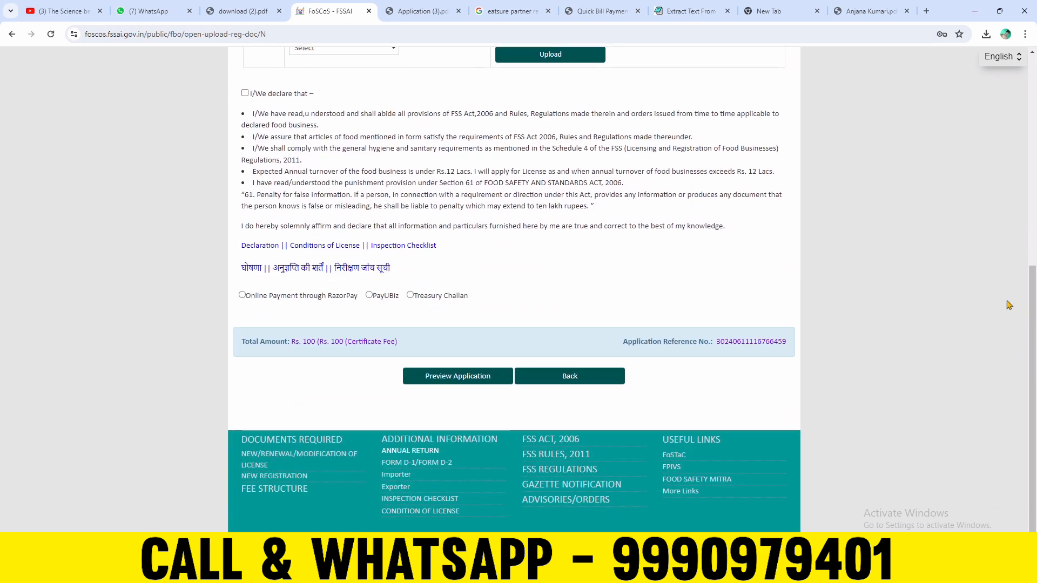
{"action": "scroll", "coordinate": [1010, 281], "scroll_direction": "up", "scroll_amount": 10}
{"action": "scroll", "coordinate": [1010, 305], "scroll_direction": "down", "scroll_amount": 10}
{"action": "scroll", "coordinate": [1016, 383], "scroll_direction": "up", "scroll_amount": 7}
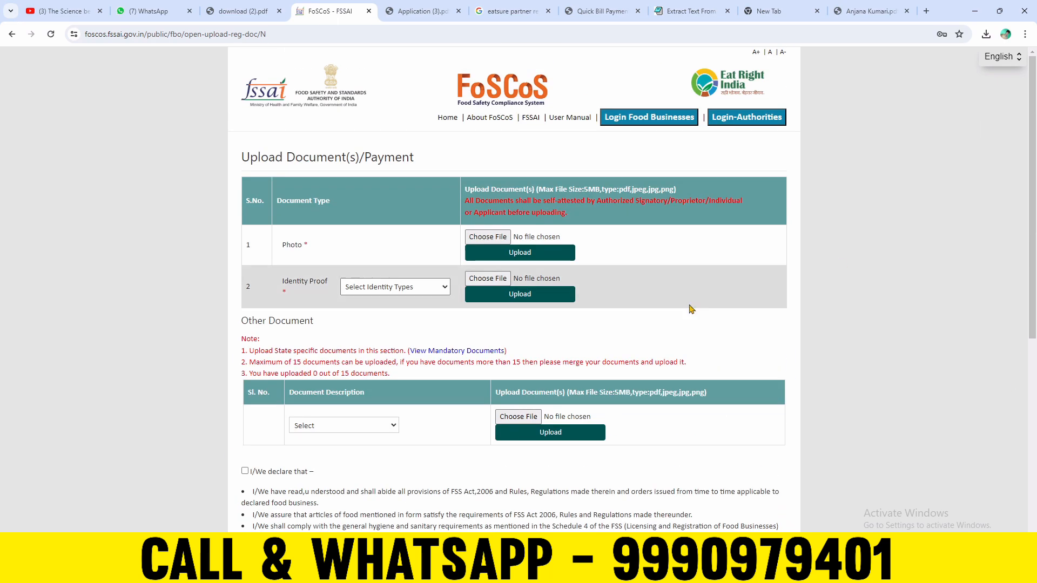
{"action": "left_click", "coordinate": [430, 288]}
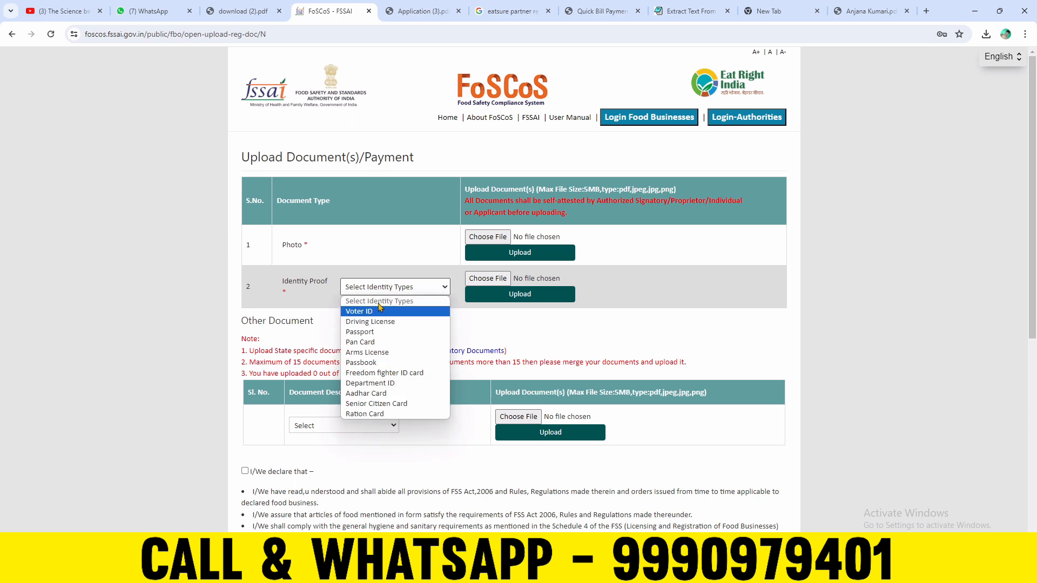
{"action": "left_click", "coordinate": [389, 394]}
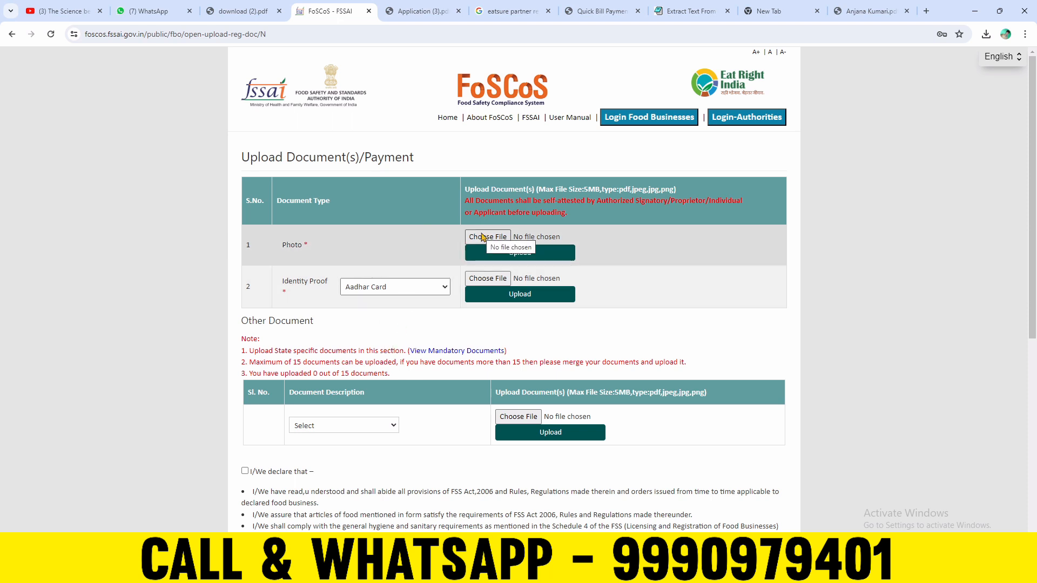
{"action": "left_click", "coordinate": [245, 471]}
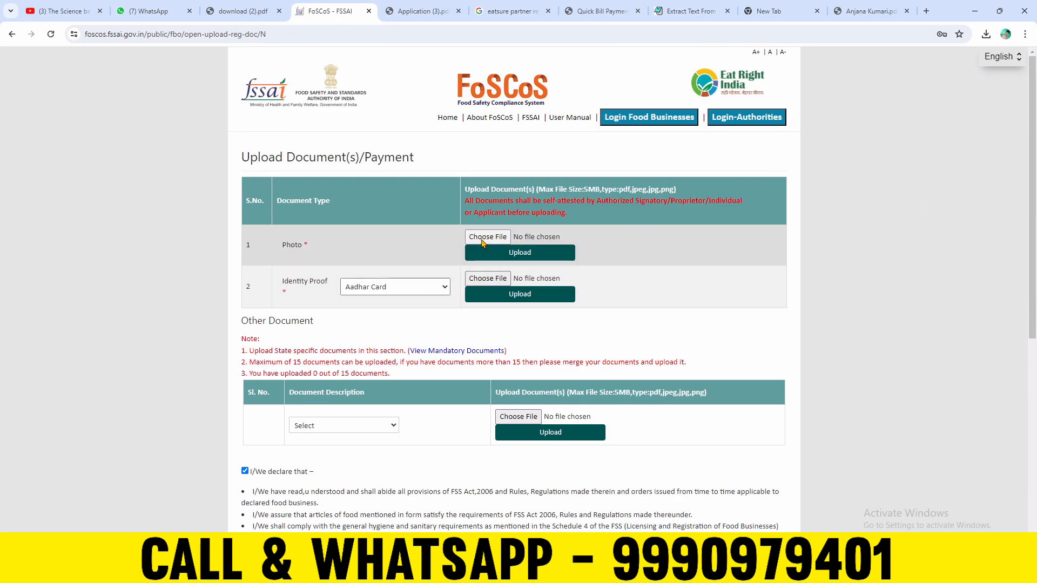
{"action": "left_click", "coordinate": [483, 237]}
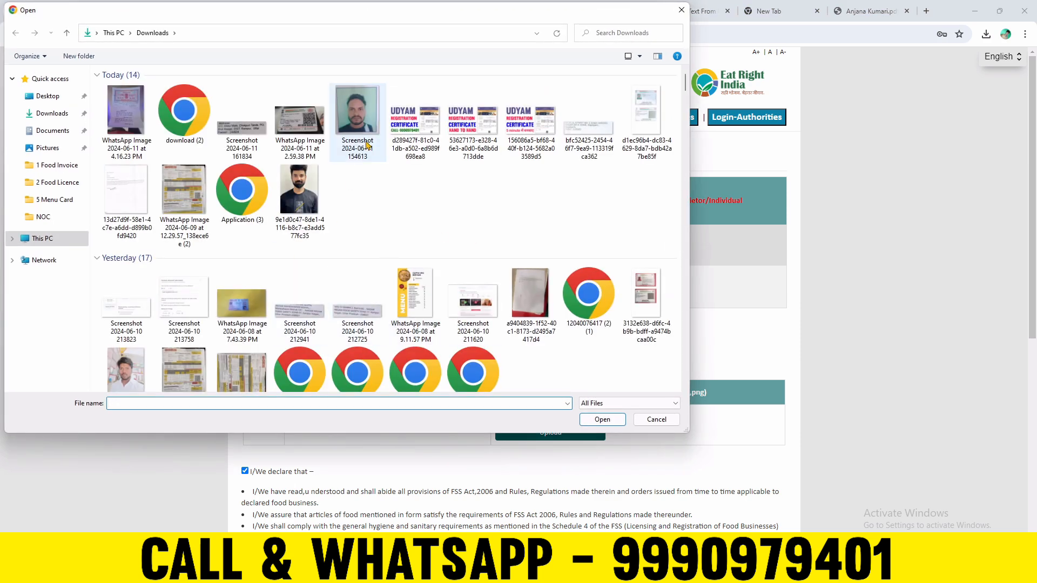
{"action": "left_click", "coordinate": [350, 112]}
{"action": "left_click", "coordinate": [596, 421]}
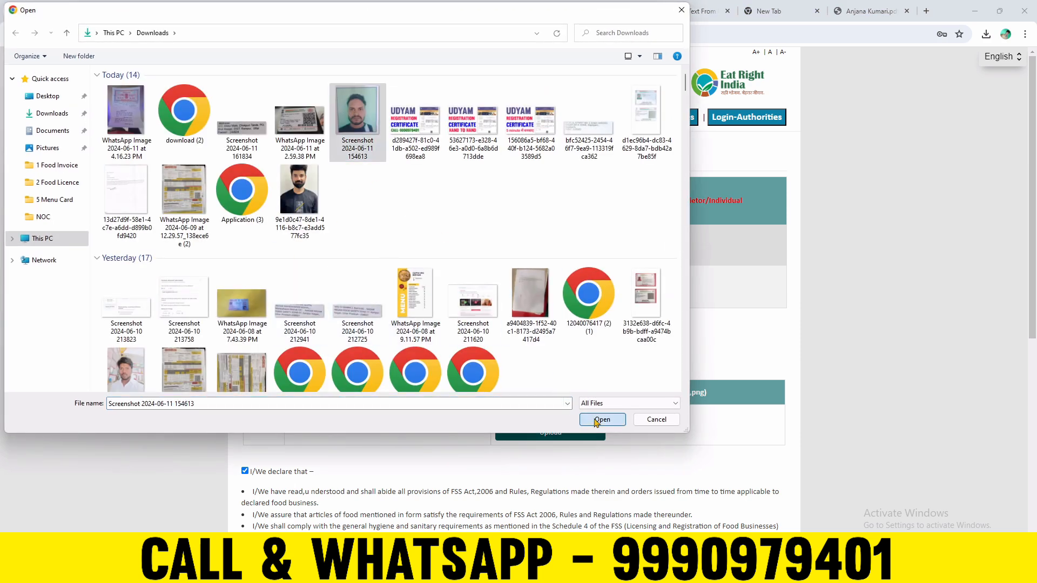
{"action": "left_click", "coordinate": [541, 258]}
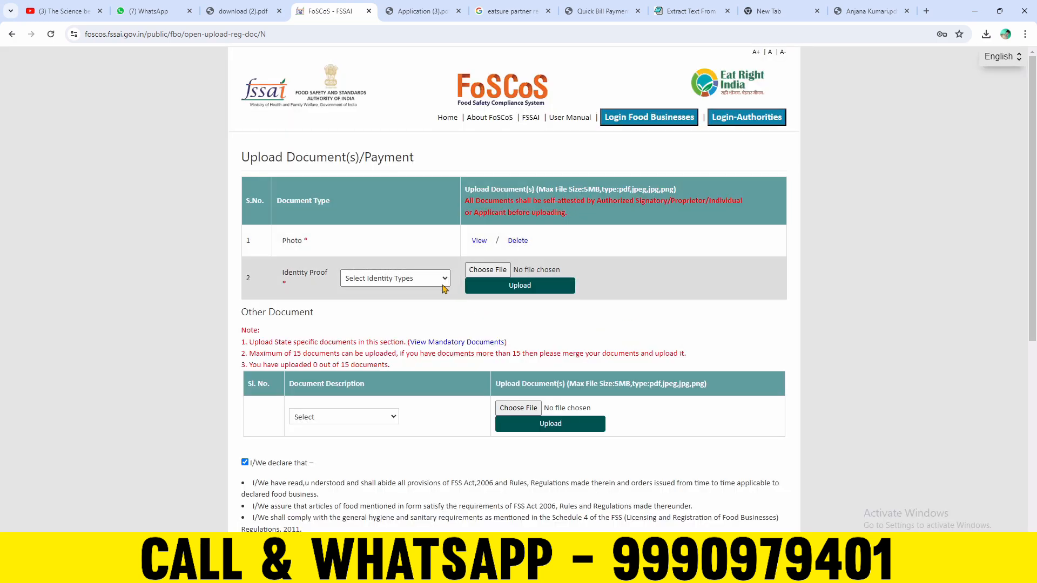
- Reselect Aadhar Card as the identity proof and upload its document file
{"action": "left_click", "coordinate": [442, 284]}
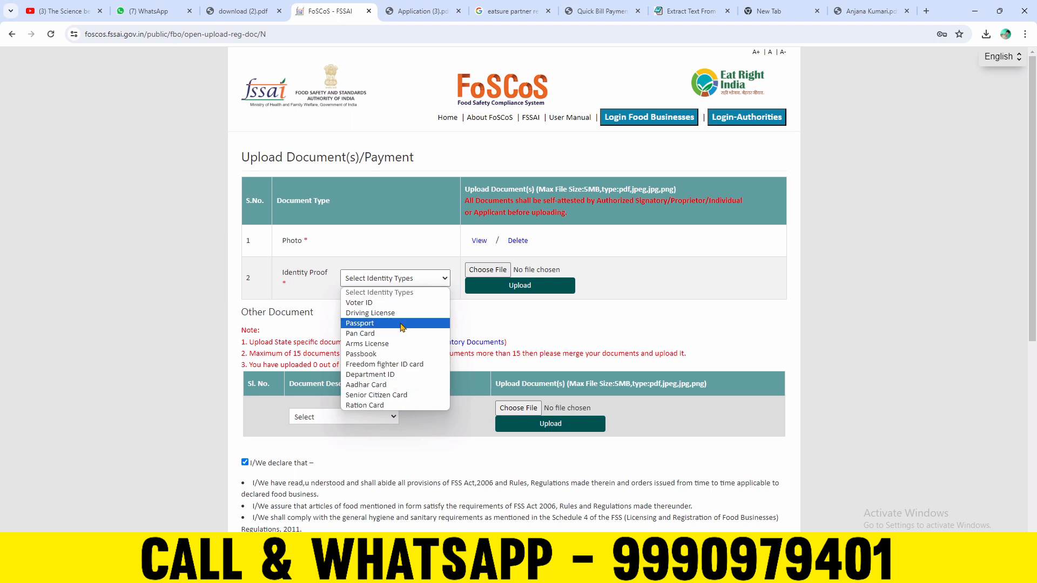
{"action": "left_click", "coordinate": [401, 385]}
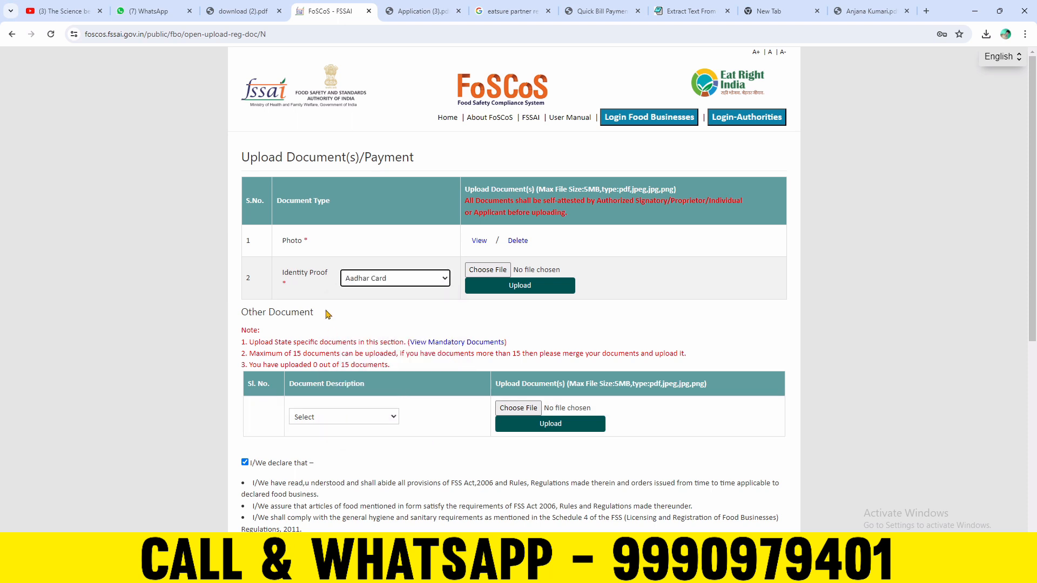
{"action": "left_click", "coordinate": [487, 270]}
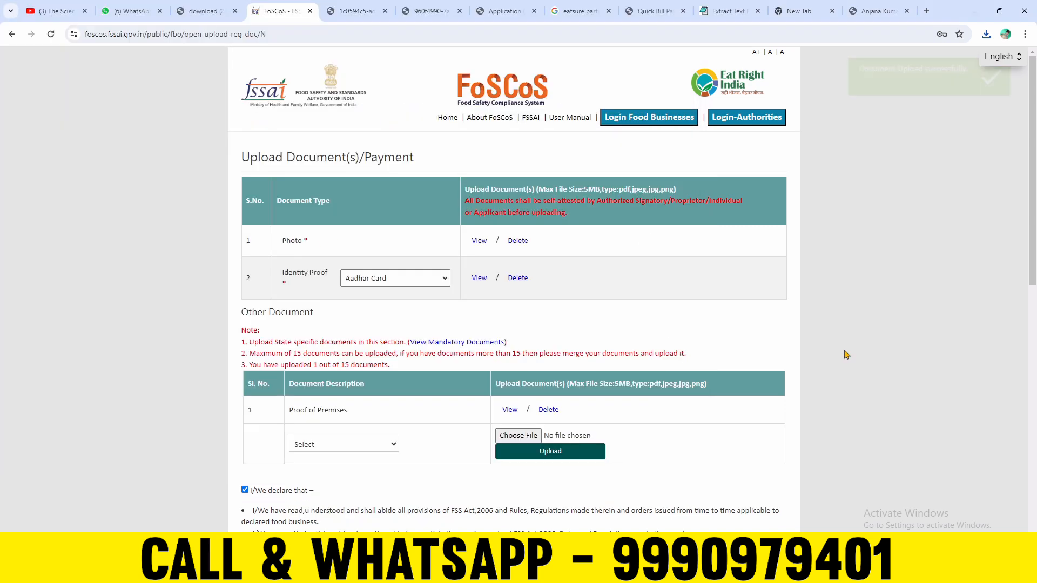
- Start paying the Rs. 100 fee through PayUBiz and proceed with e-Sign by mobile
{"action": "left_click_drag", "start_coordinate": [1033, 61], "coordinate": [1034, 319]}
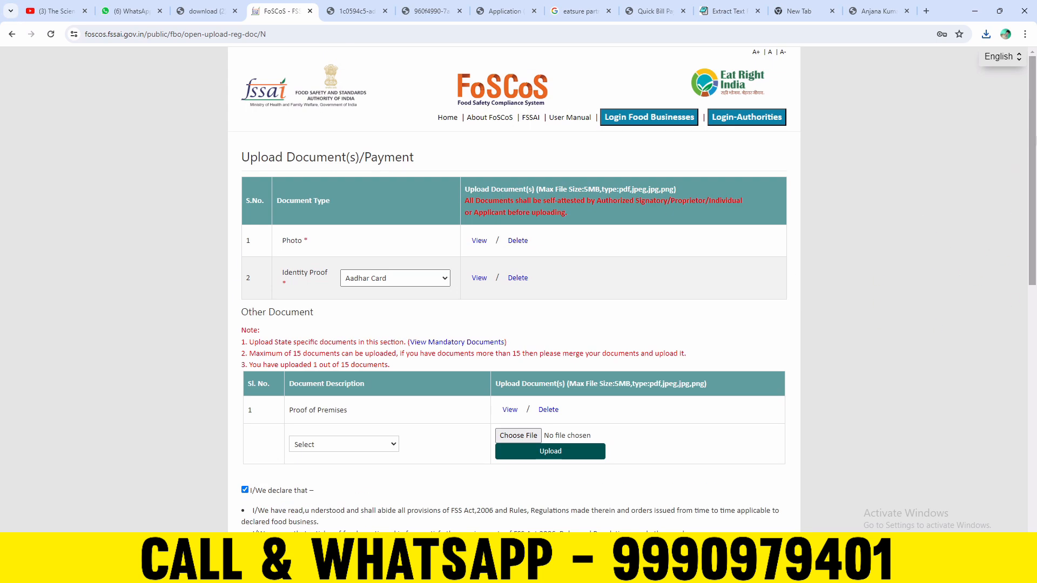
{"action": "scroll", "coordinate": [851, 287], "scroll_direction": "down", "scroll_amount": 10}
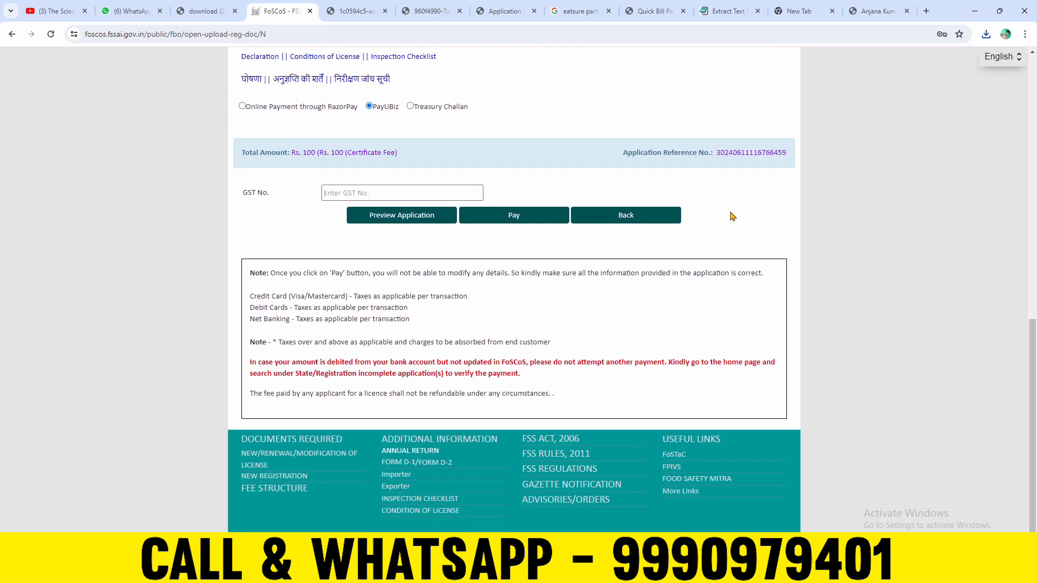
{"action": "left_click", "coordinate": [515, 216]}
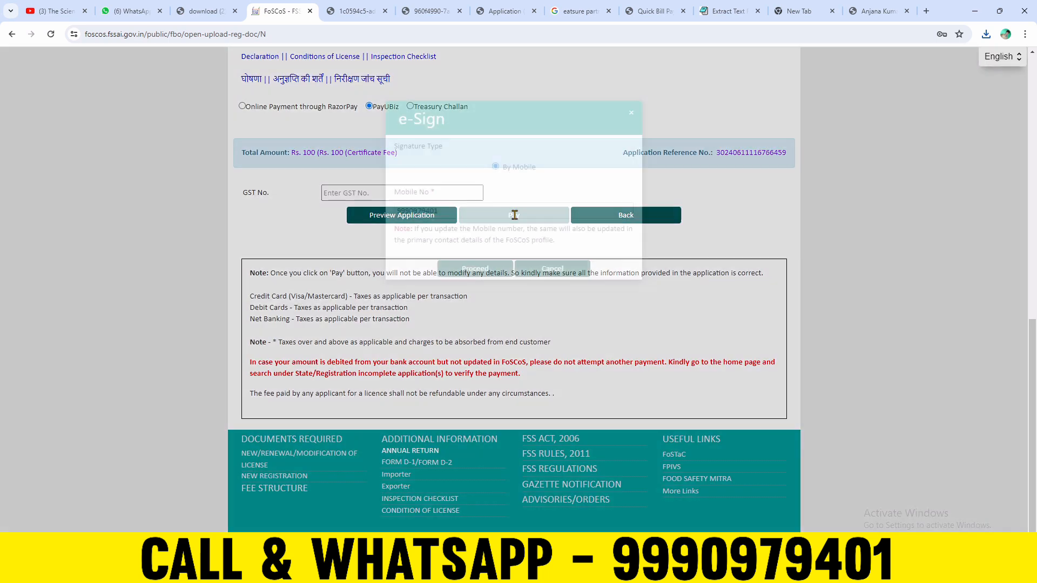
{"action": "left_click", "coordinate": [476, 270]}
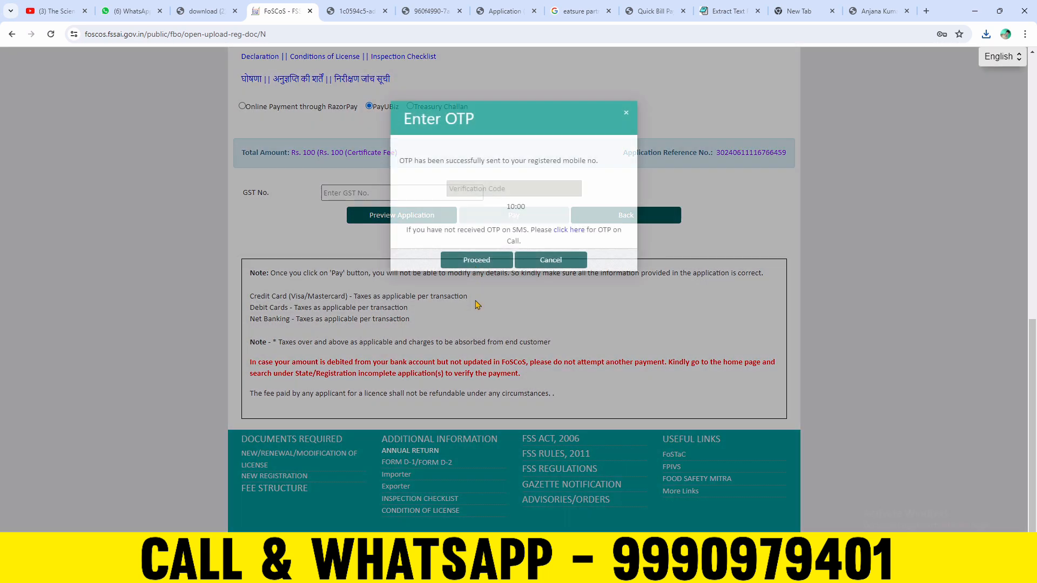
- Enter the e-Sign OTP, proceed, and complete the ₹100 payment on the PayU page
{"action": "left_click", "coordinate": [459, 190]}
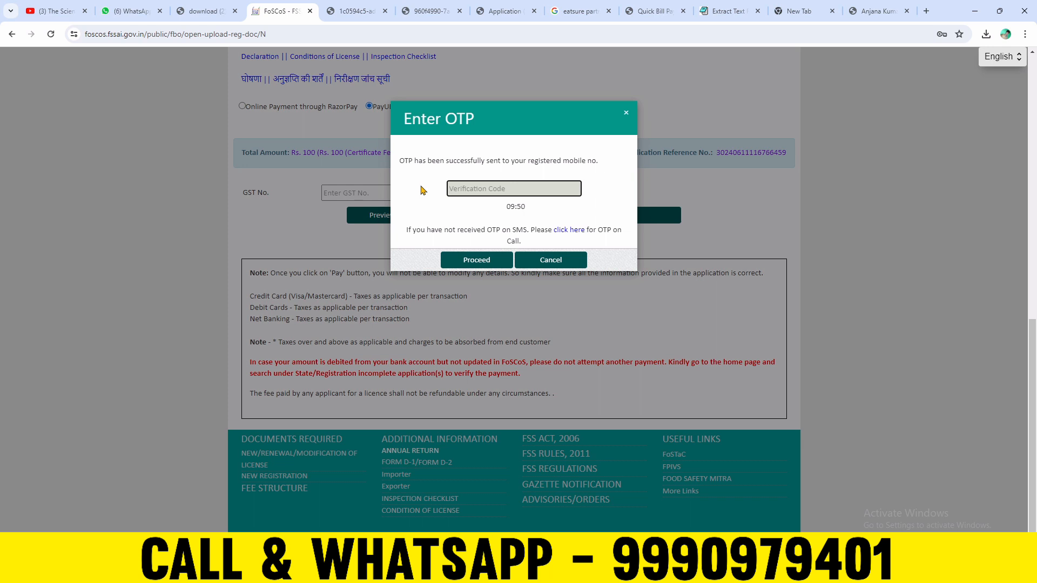
{"action": "left_click", "coordinate": [475, 262]}
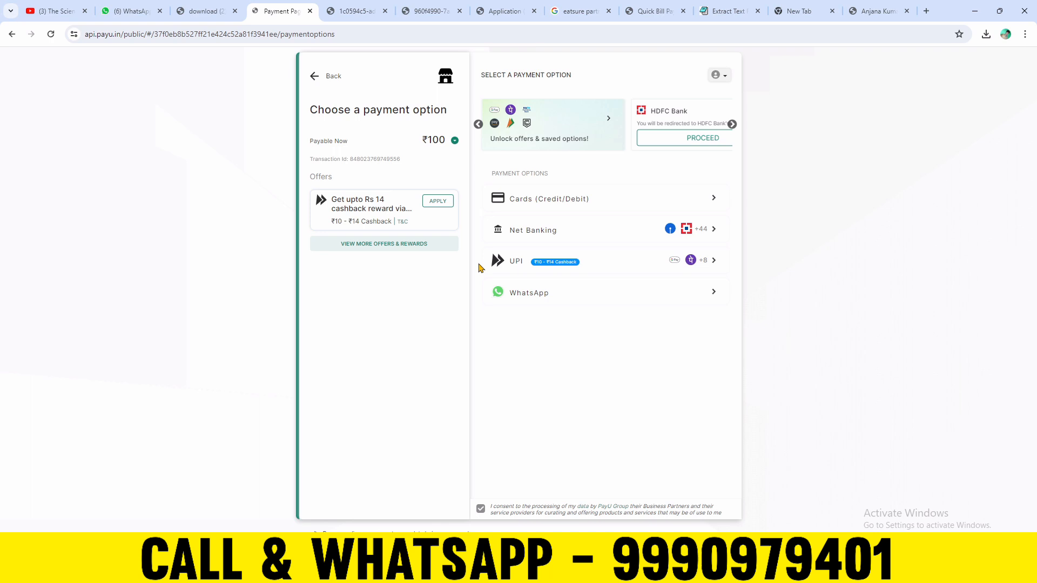
{"action": "left_click", "coordinate": [706, 259]}
{"action": "left_click", "coordinate": [673, 139]}
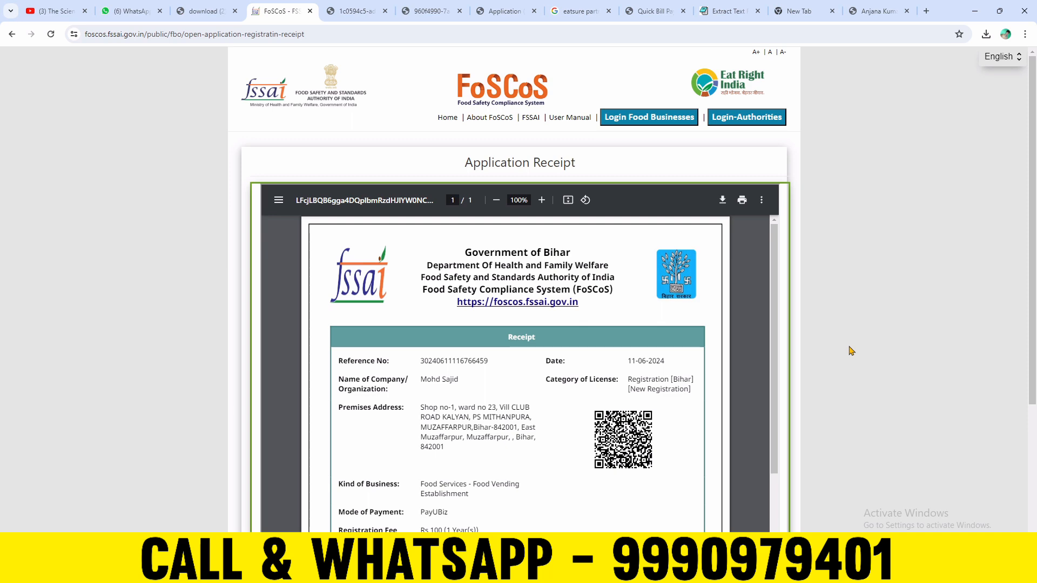
- Copy the company name shown on the application receipt
{"action": "mouse_move", "coordinate": [1035, 183]}
{"action": "left_mouse_down"}
{"action": "mouse_move", "coordinate": [1036, 373]}
{"action": "mouse_move", "coordinate": [1033, 176]}
{"action": "left_mouse_up"}
{"action": "left_click_drag", "start_coordinate": [459, 380], "coordinate": [421, 382]}
{"action": "right_click", "coordinate": [432, 380]}
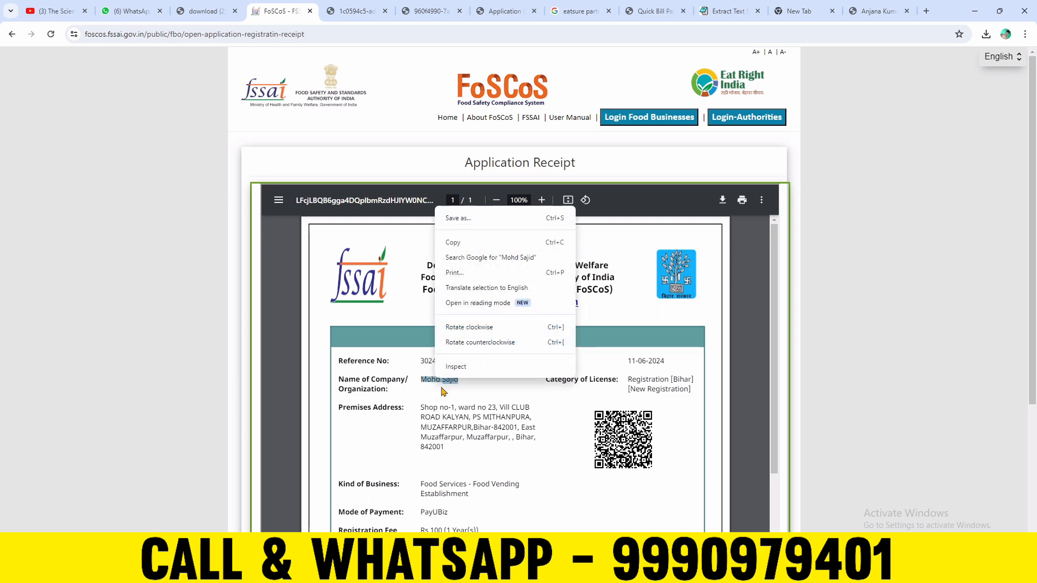
{"action": "left_click", "coordinate": [451, 248]}
- Download the receipt PDF into the 1 Food Invoice folder on HDD (D:), naming it with the copied company name
{"action": "left_click", "coordinate": [722, 200]}
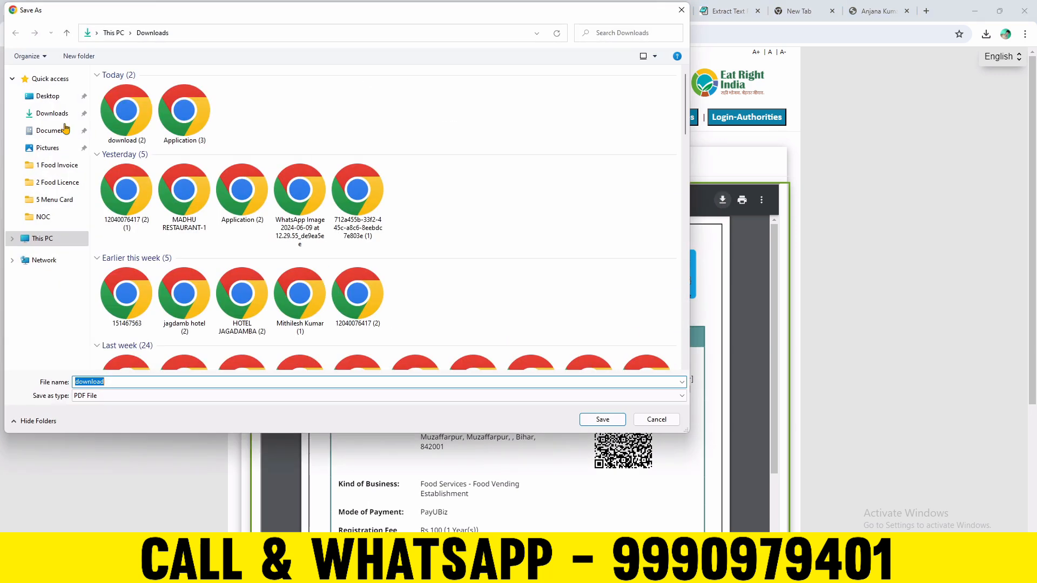
{"action": "left_click", "coordinate": [131, 33]}
{"action": "left_click", "coordinate": [162, 128]}
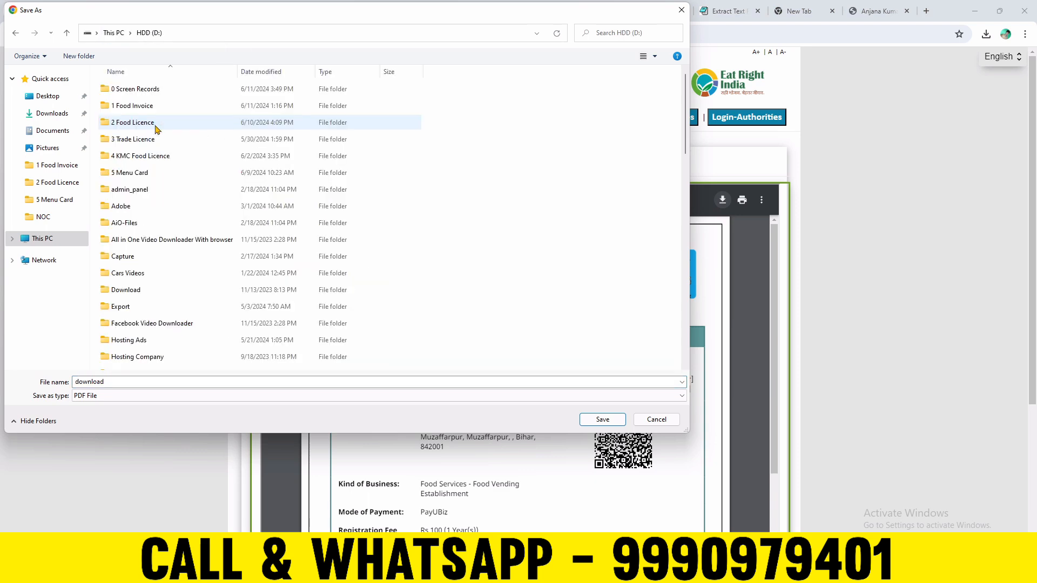
{"action": "double_click", "coordinate": [157, 107]}
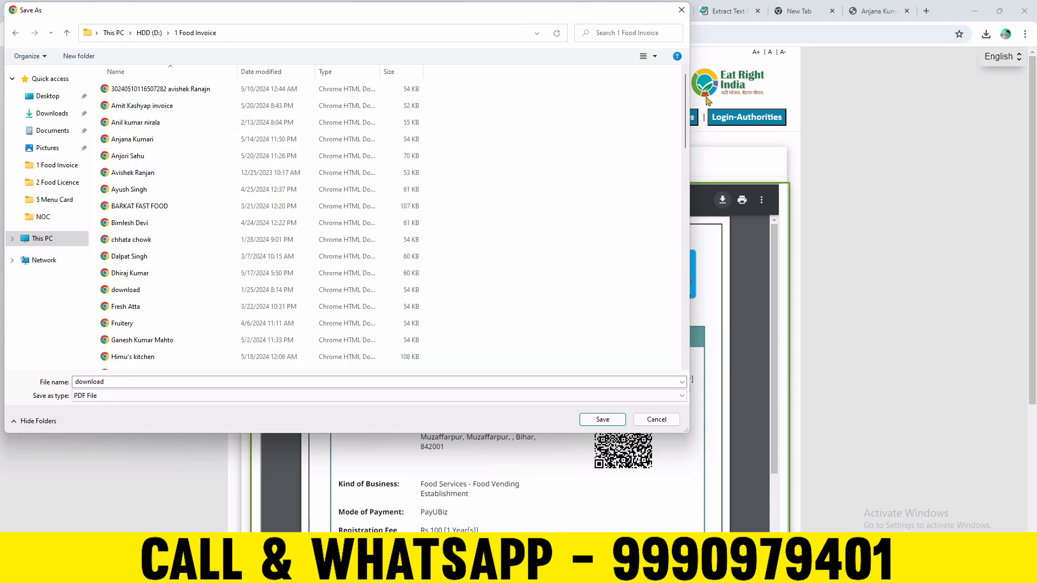
{"action": "scroll", "coordinate": [695, 123], "scroll_direction": "down", "scroll_amount": 6}
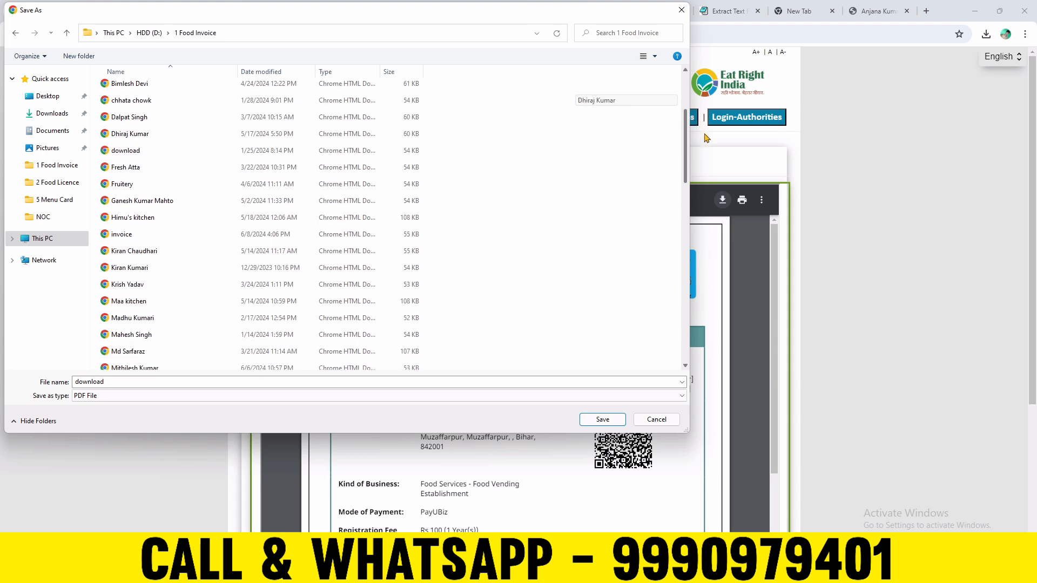
{"action": "left_click_drag", "start_coordinate": [725, 203], "coordinate": [720, 350]}
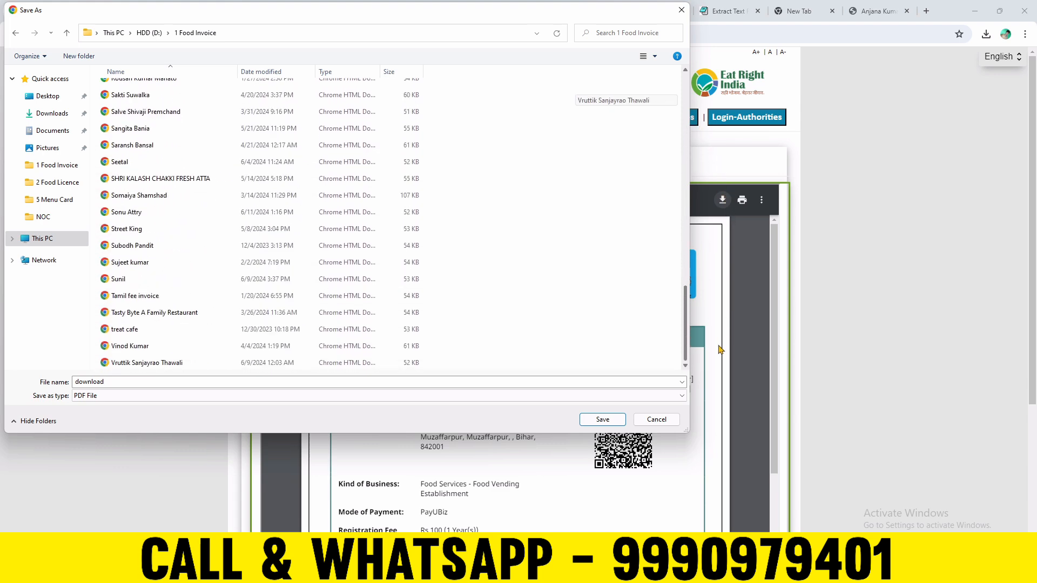
{"action": "double_click", "coordinate": [182, 382]}
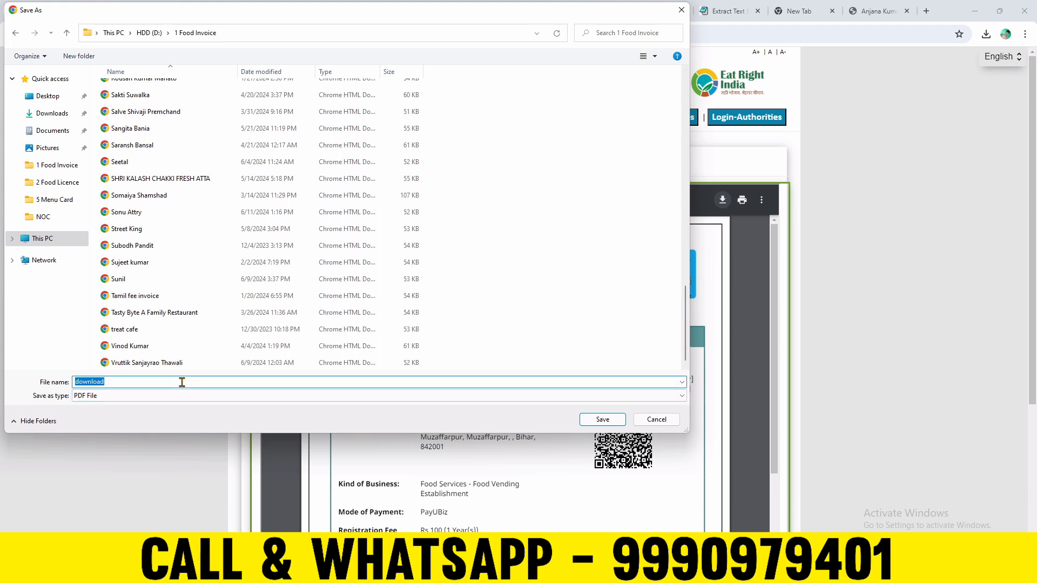
{"action": "left_click", "coordinate": [601, 420]}
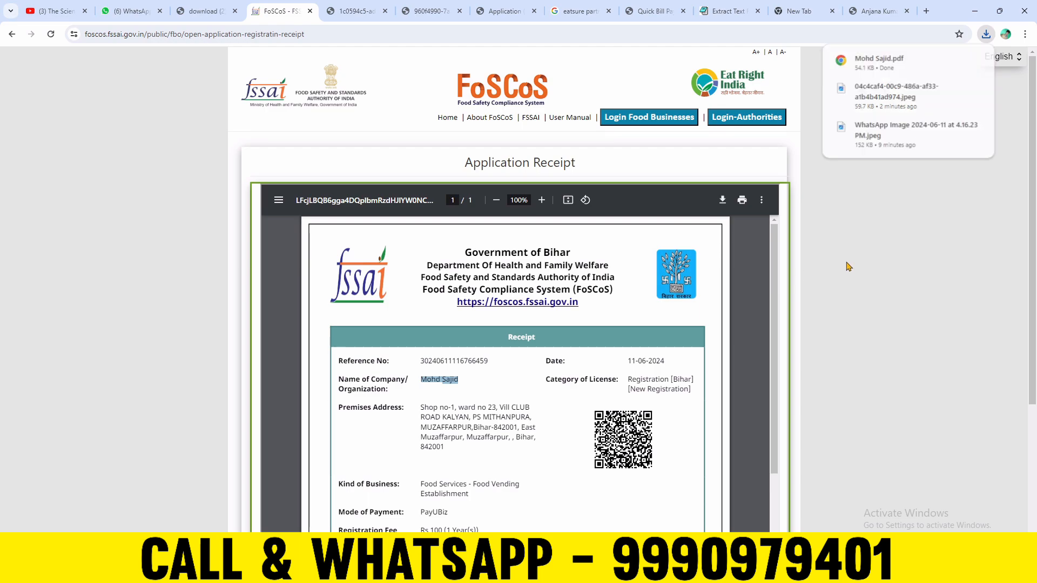